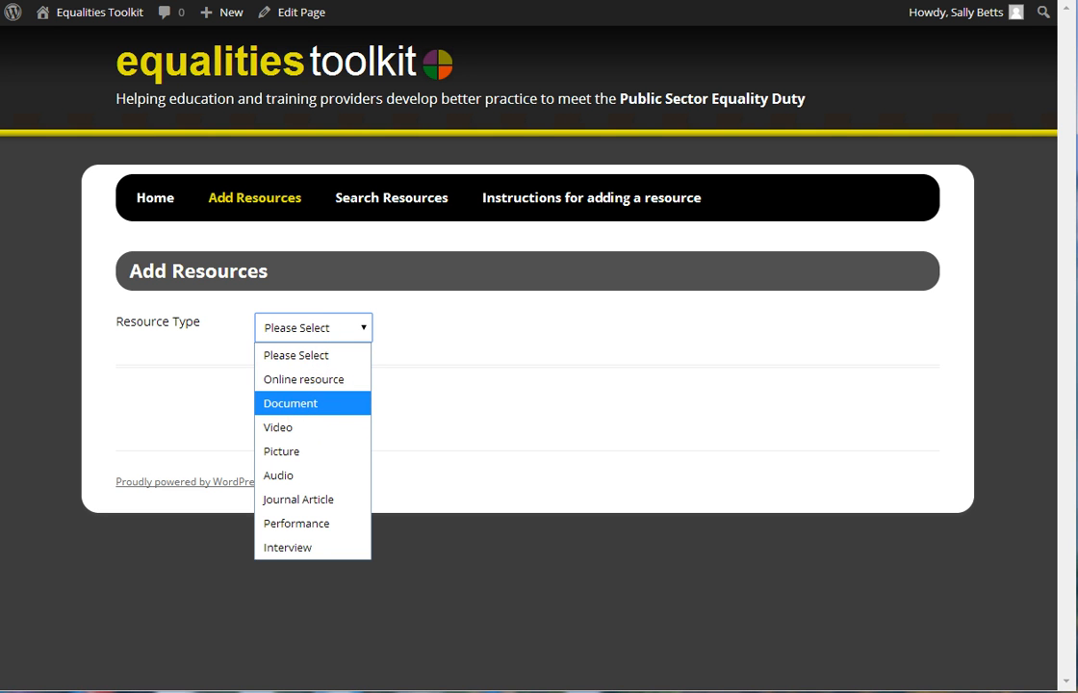
Step: Set the resource type to Document and title the resource "EDI Sustaining Momentum"
left_click(290, 404)
left_click(294, 360)
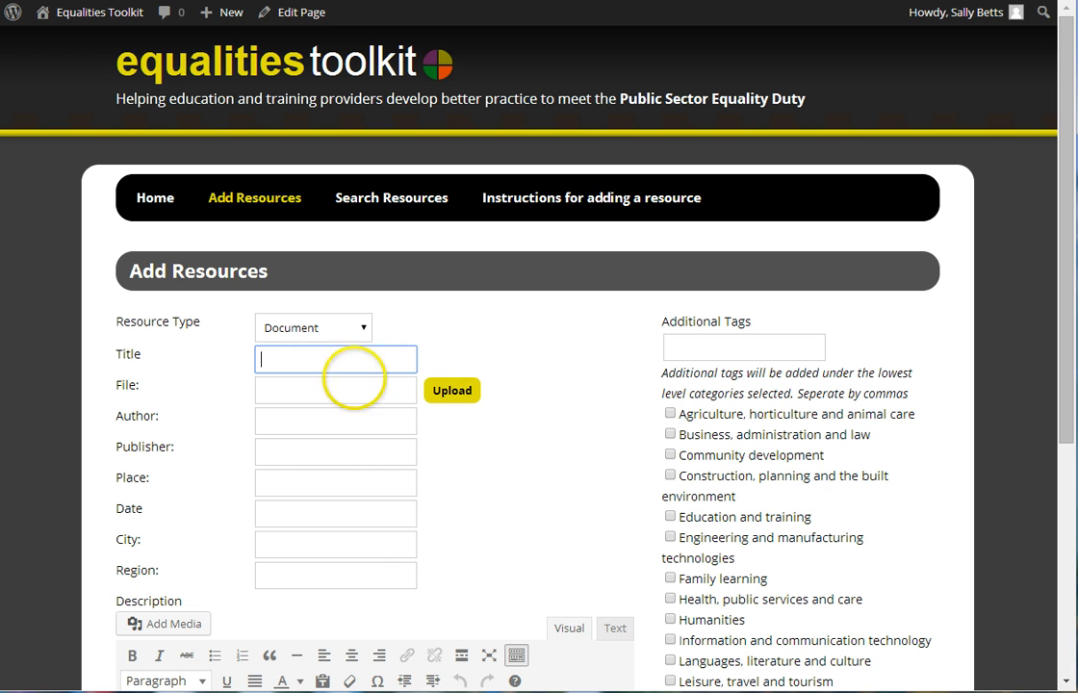
type("EDI")
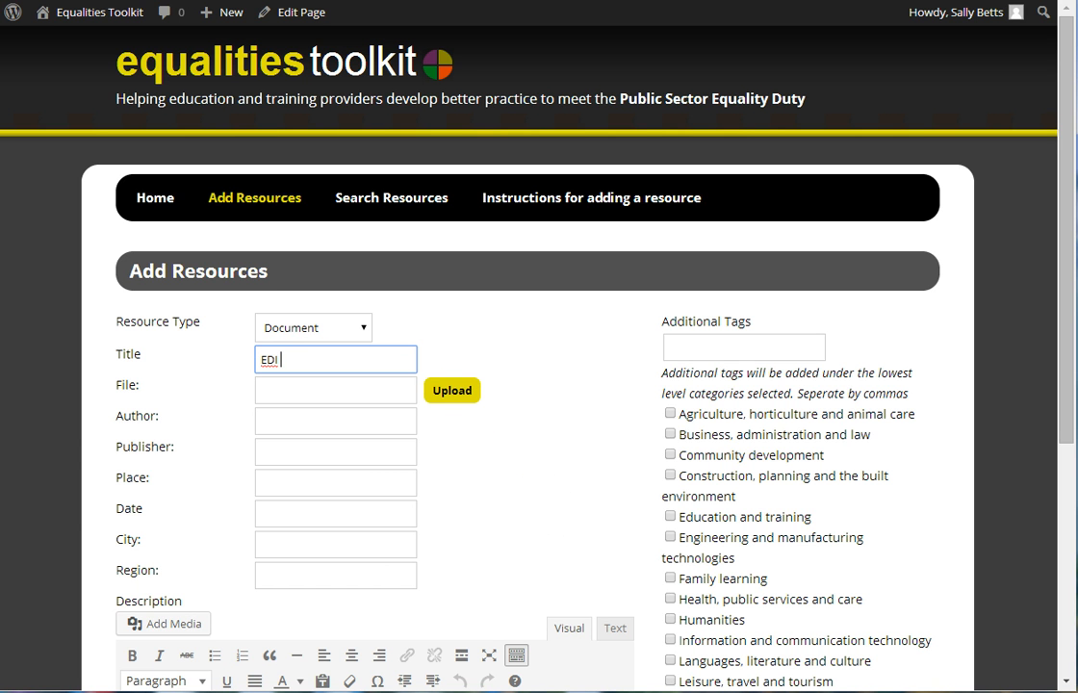
type("Sustaining Moment")
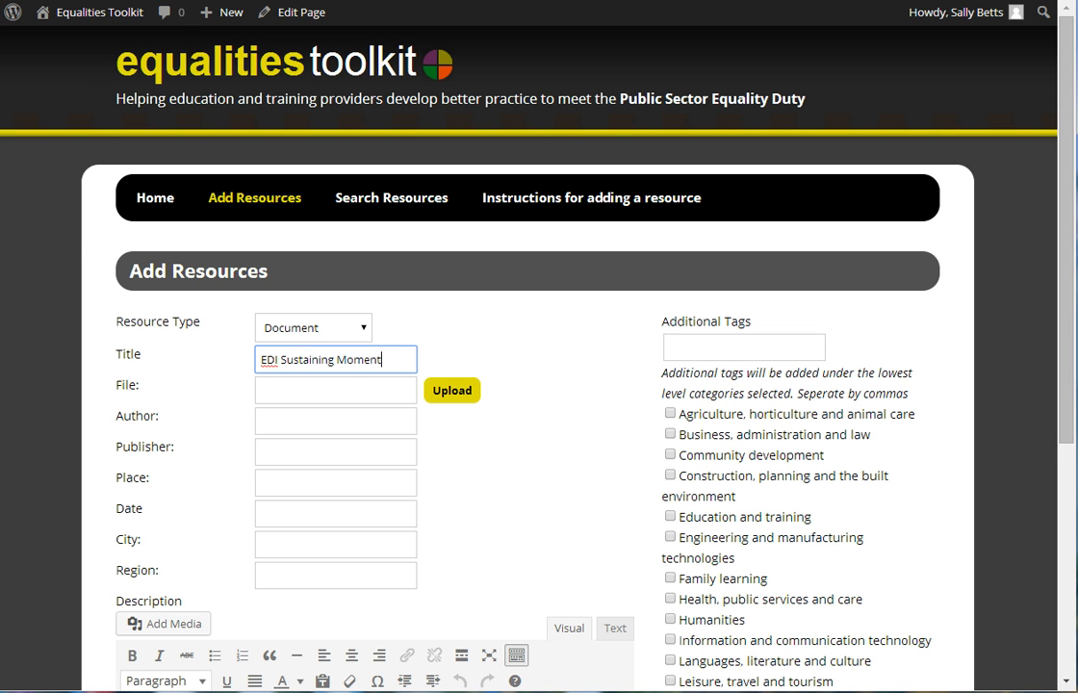
type("um")
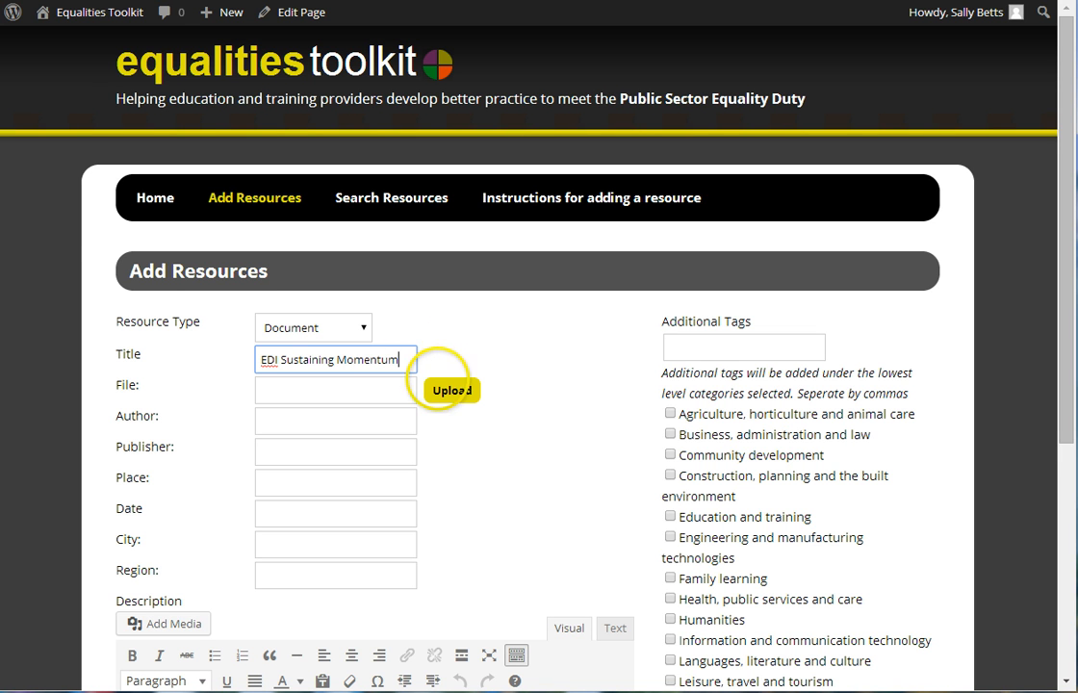
Step: Upload Sustainability.pdf from the computer and insert it as the resource's file
left_click(451, 390)
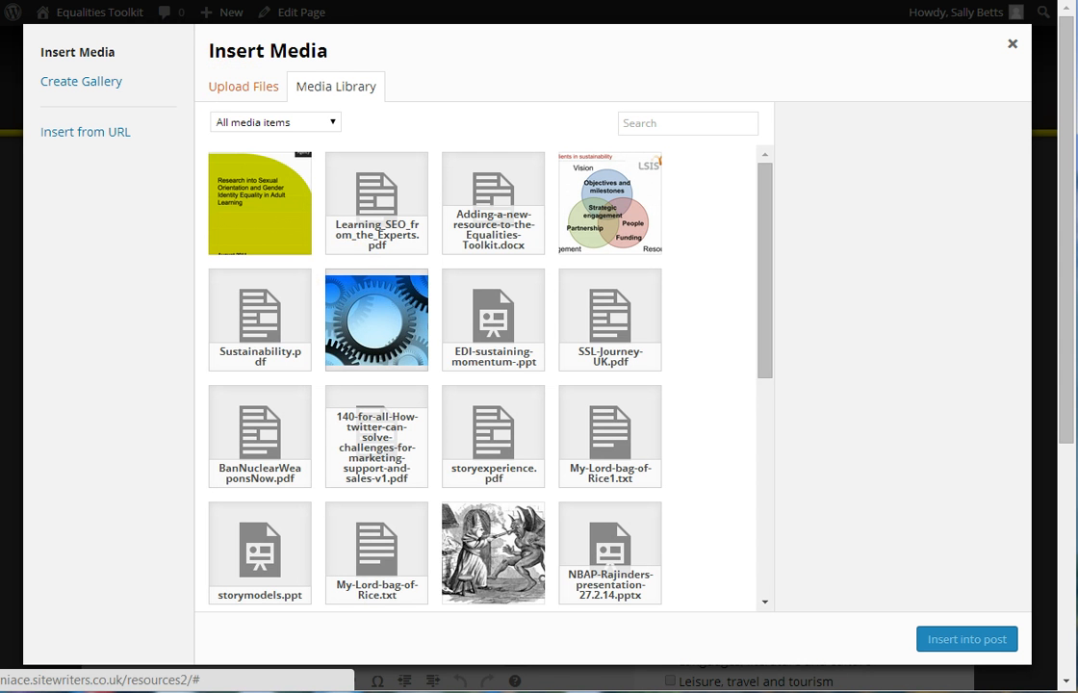
left_click(243, 86)
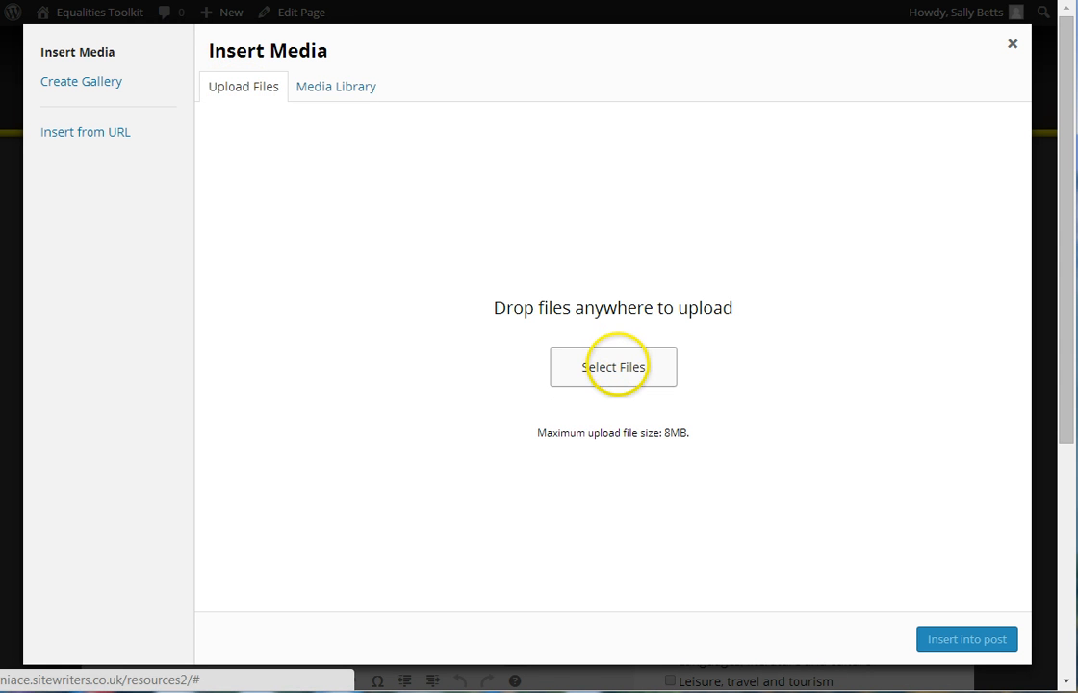
left_click(613, 367)
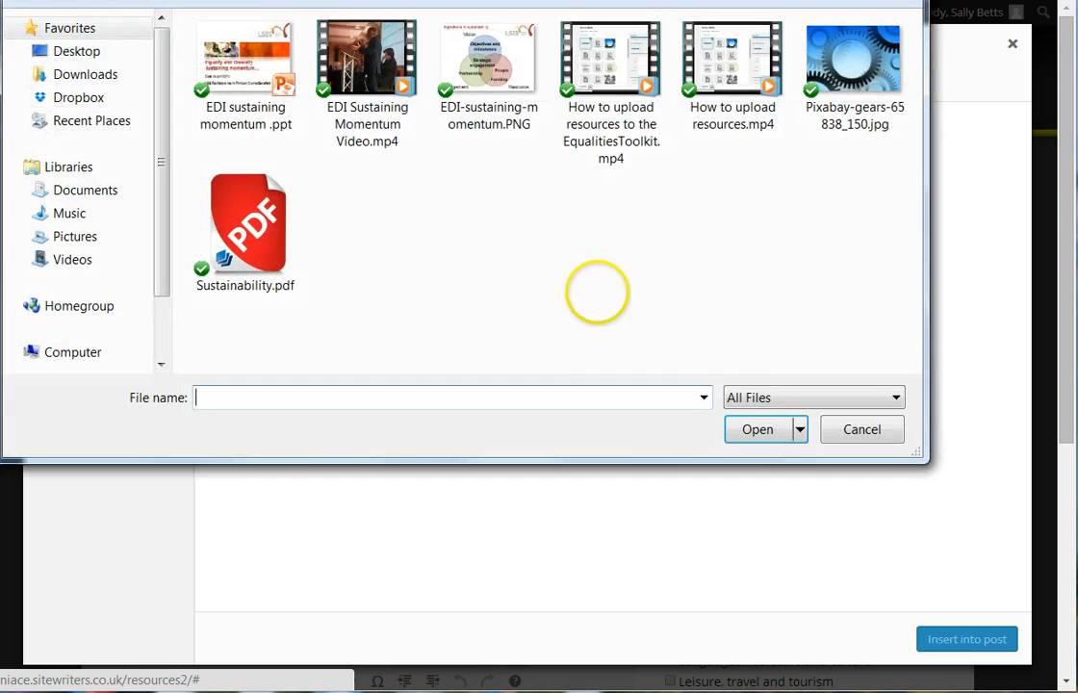
left_click(245, 206)
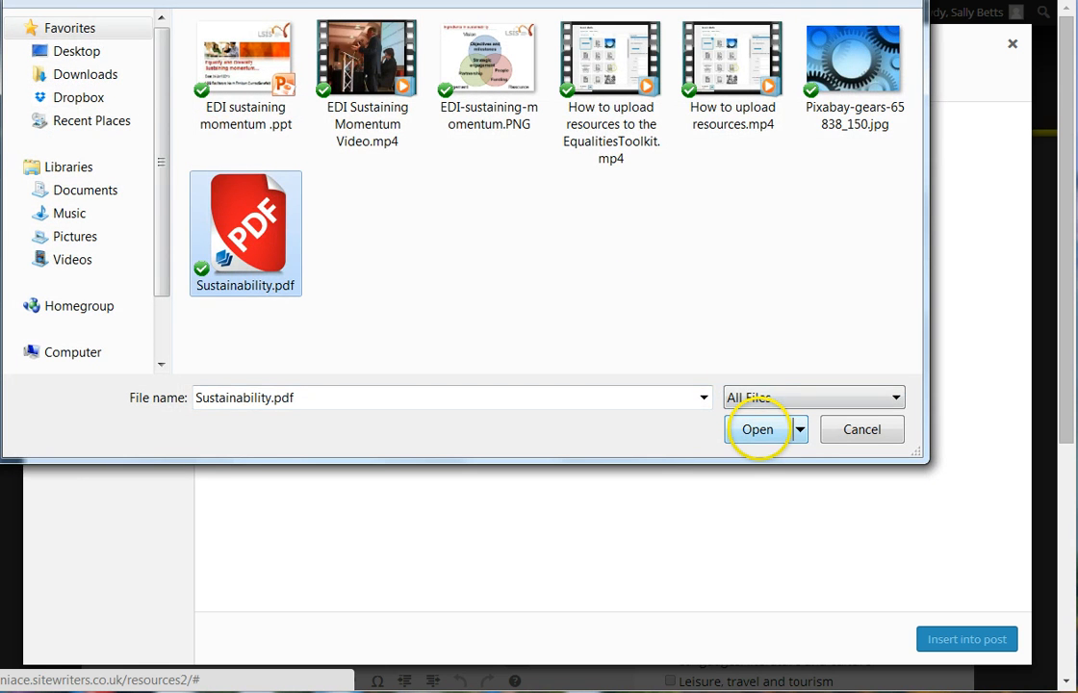
left_click(755, 431)
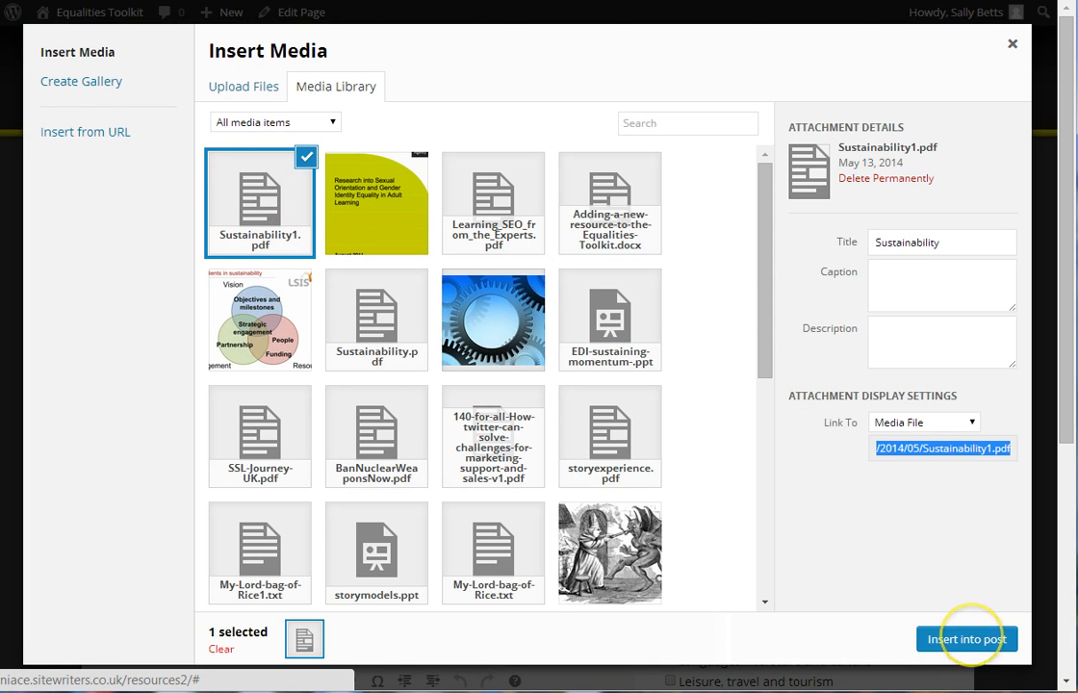
left_click(966, 639)
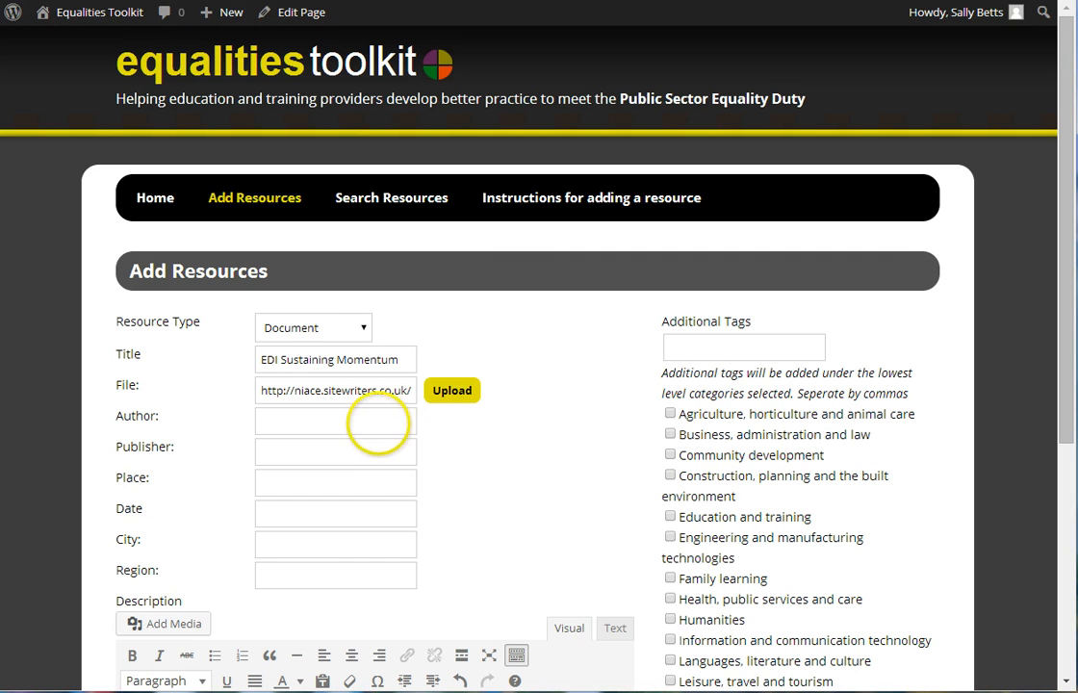
Step: Enter the two authors' full names as the author and LSIS as the publisher
left_click(375, 423)
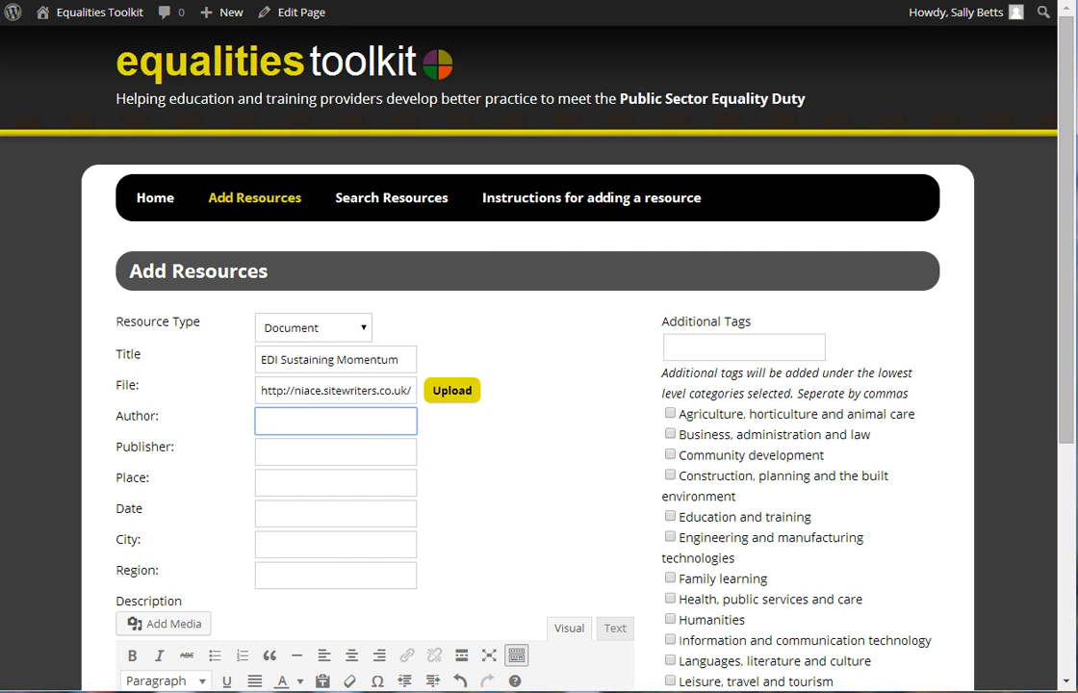
type("Kevin Finnigan and")
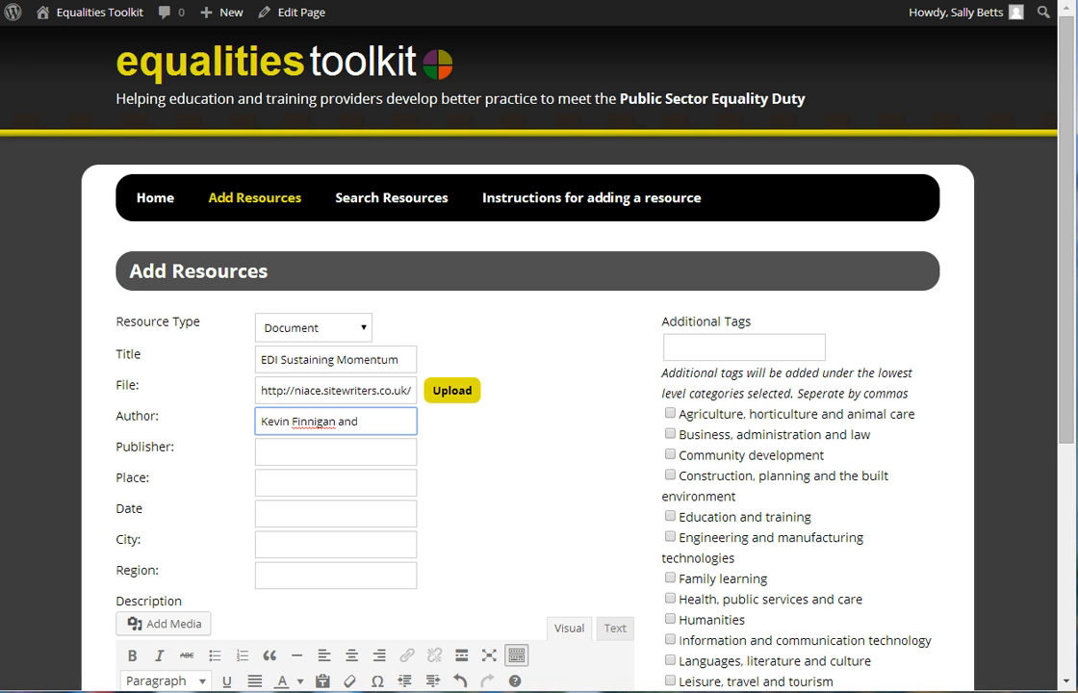
type(" Conrad Benefield")
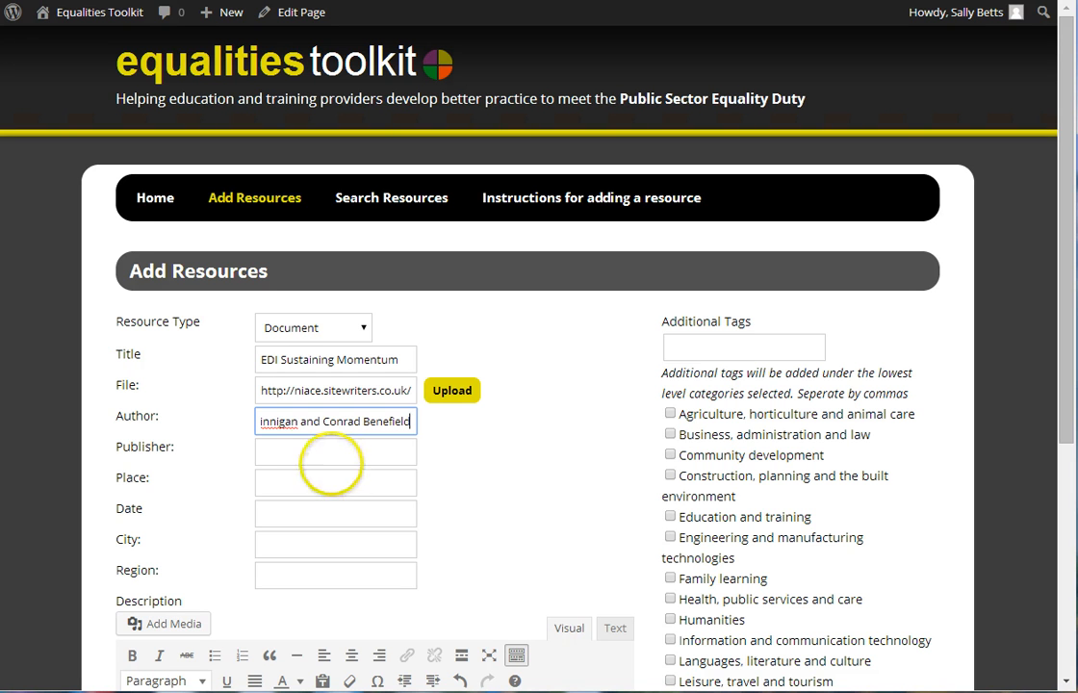
left_click(316, 453)
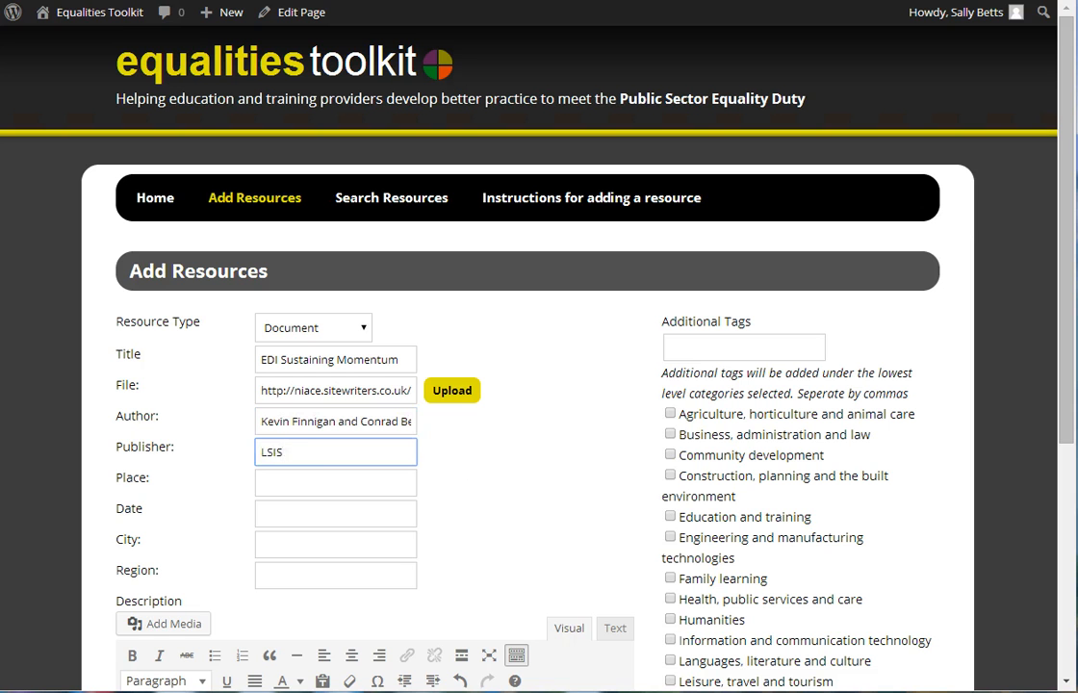
Step: Set the resource's date to 26/04/2013 using the calendar
left_click(284, 477)
left_click(284, 510)
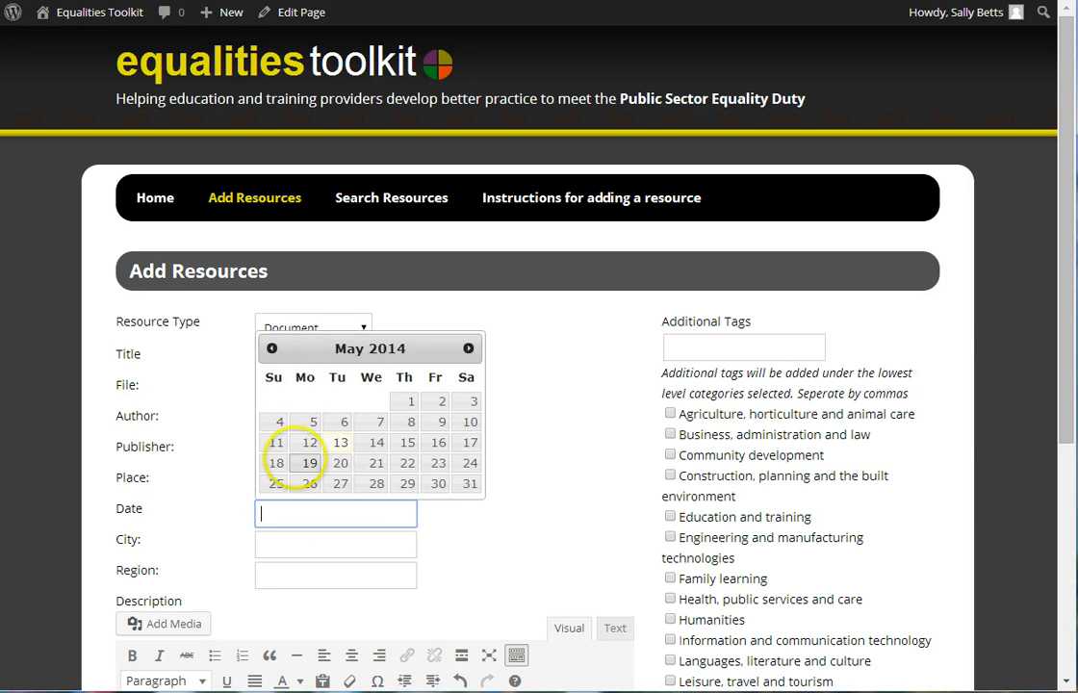
left_click(271, 349)
left_click(272, 349)
left_click(271, 348)
left_click(271, 348)
left_click(271, 348)
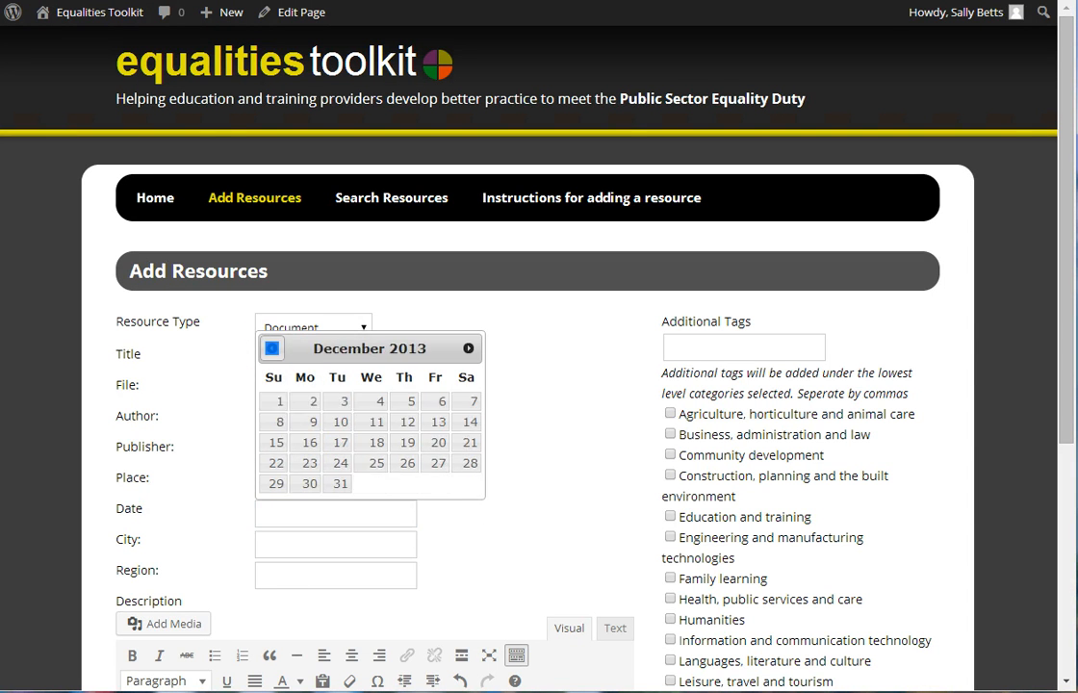
left_click(271, 349)
left_click(271, 348)
left_click(272, 348)
left_click(272, 348)
left_click(271, 349)
left_click(272, 348)
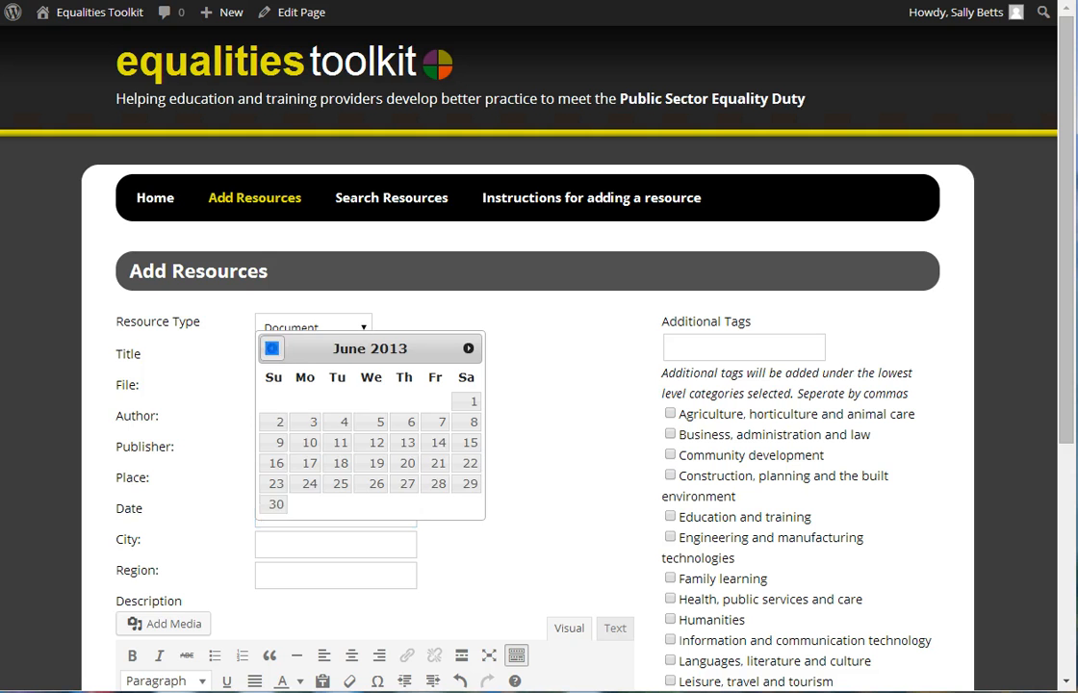
left_click(272, 348)
left_click(272, 348)
left_click(438, 463)
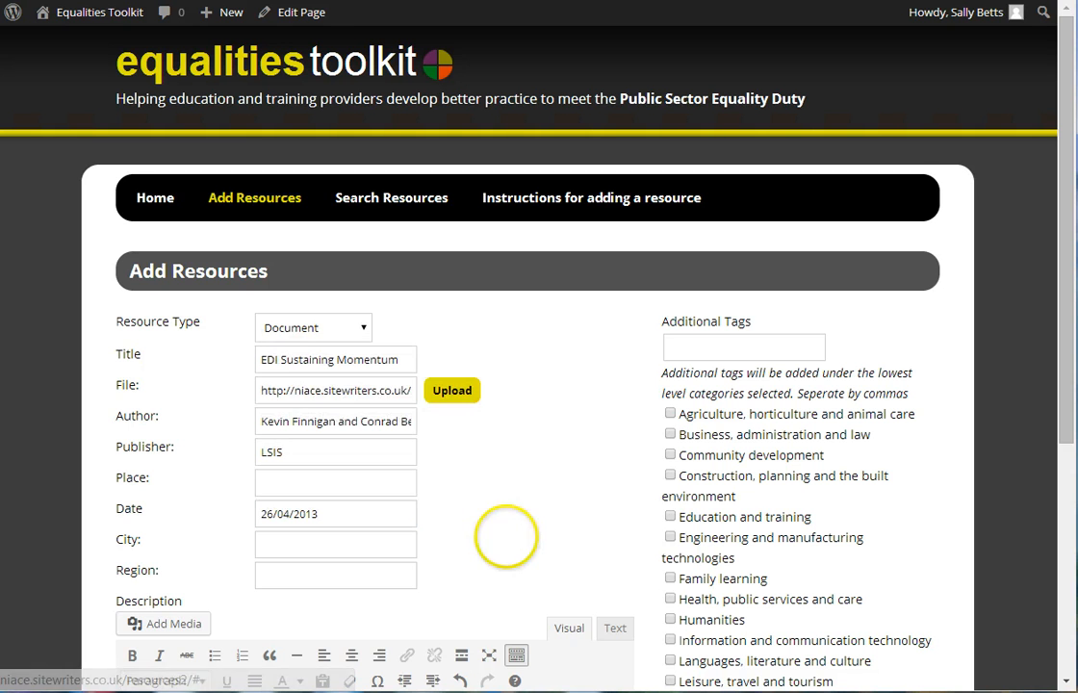
Step: Upload the image EDI-sustaining-momentum.PNG from the computer as media for the description
scroll(486, 515, "down", 4)
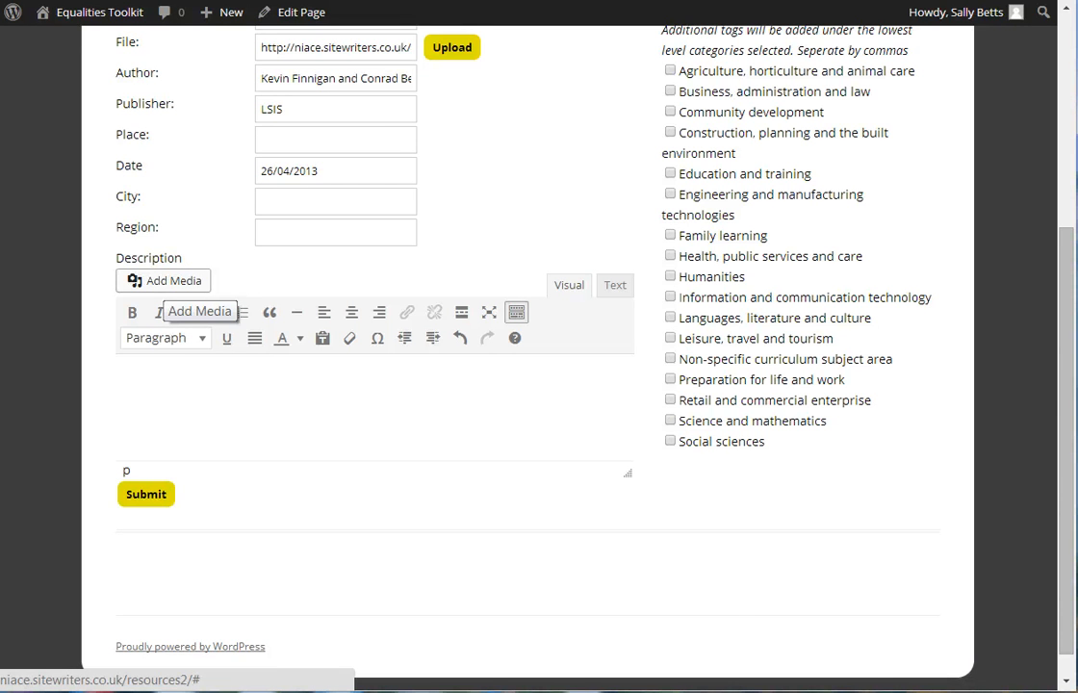
left_click(168, 281)
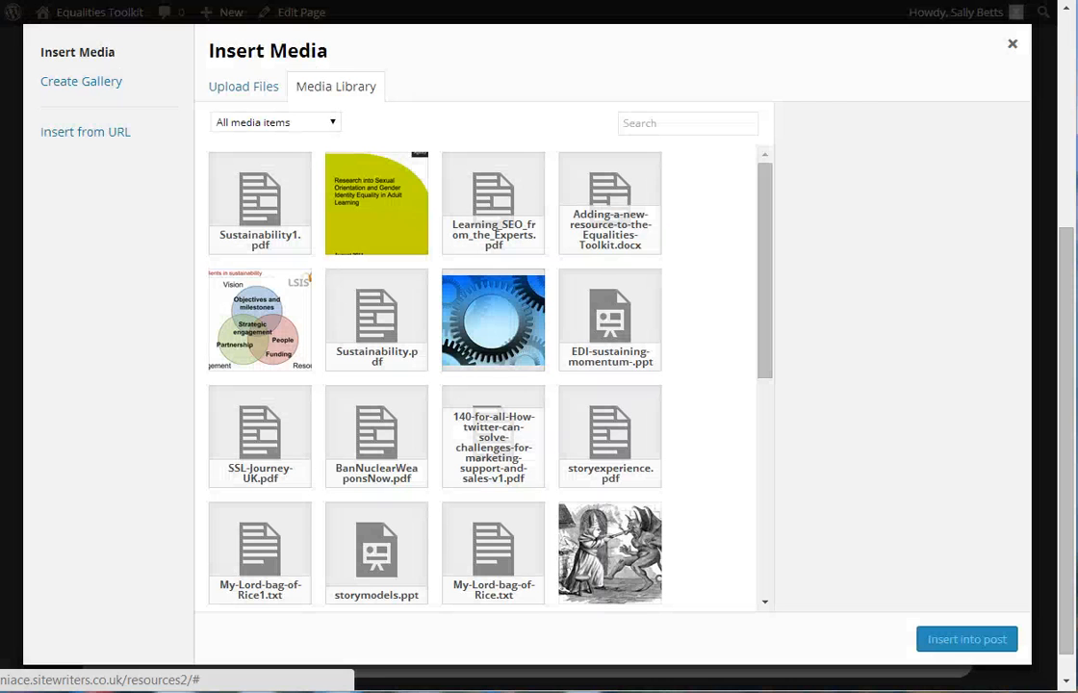
left_click(243, 85)
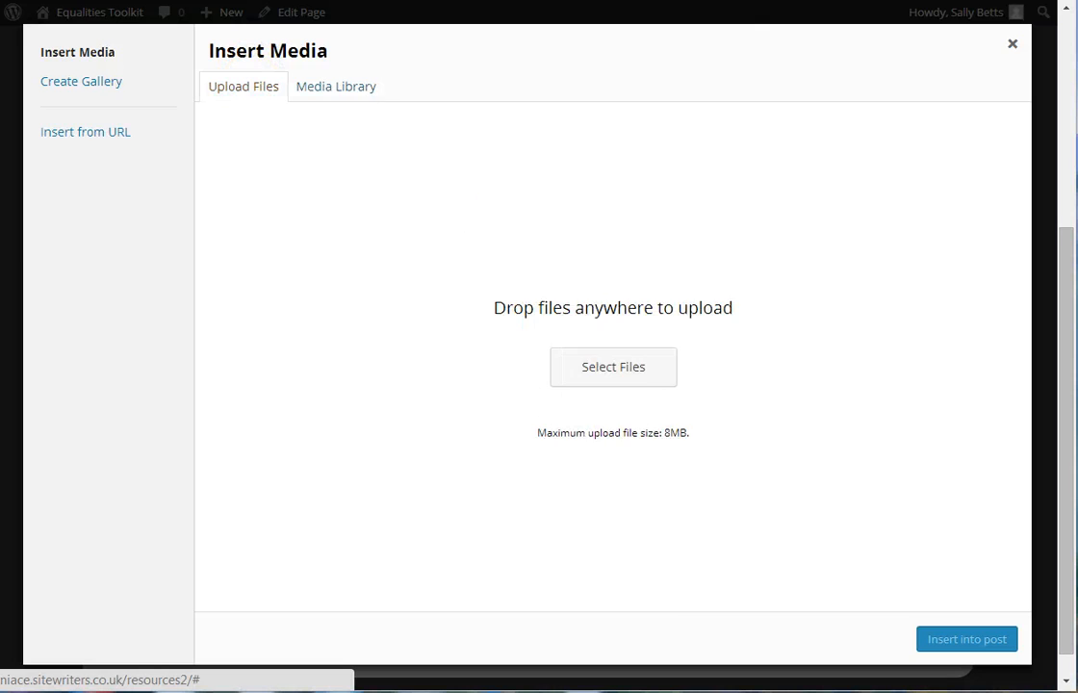
left_click(653, 367)
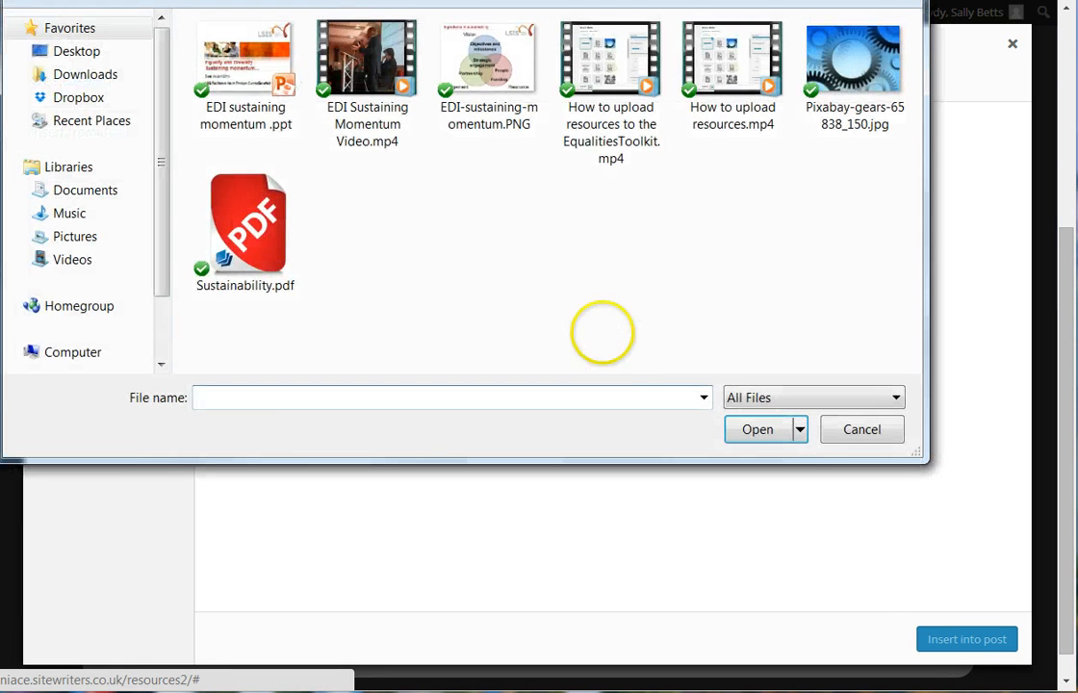
left_click(452, 58)
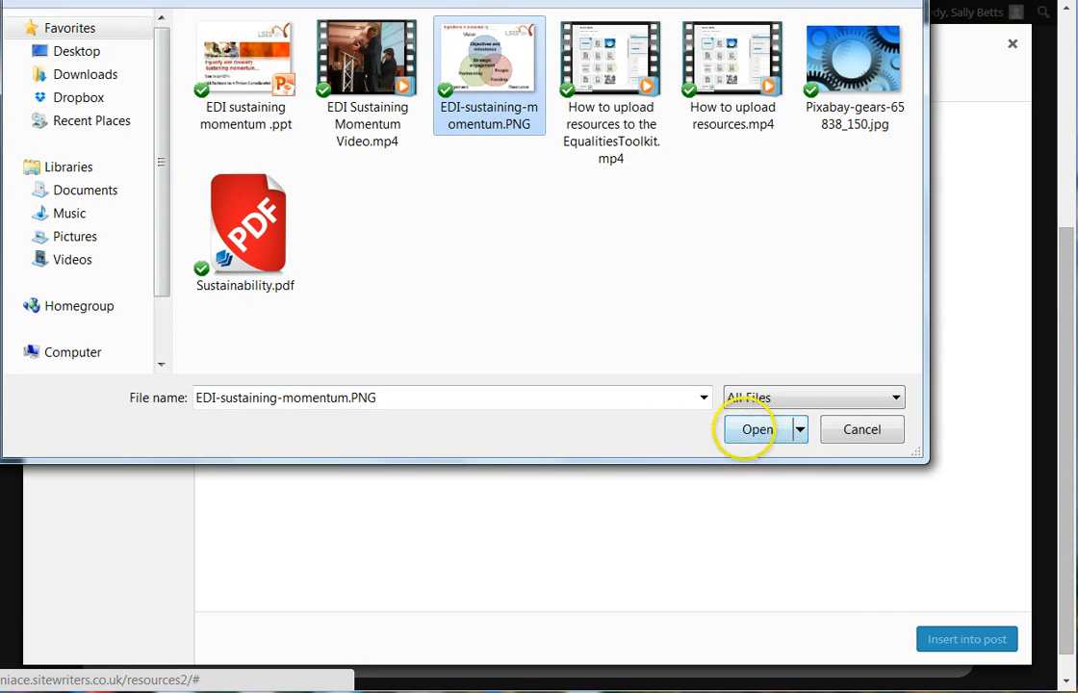
left_click(755, 429)
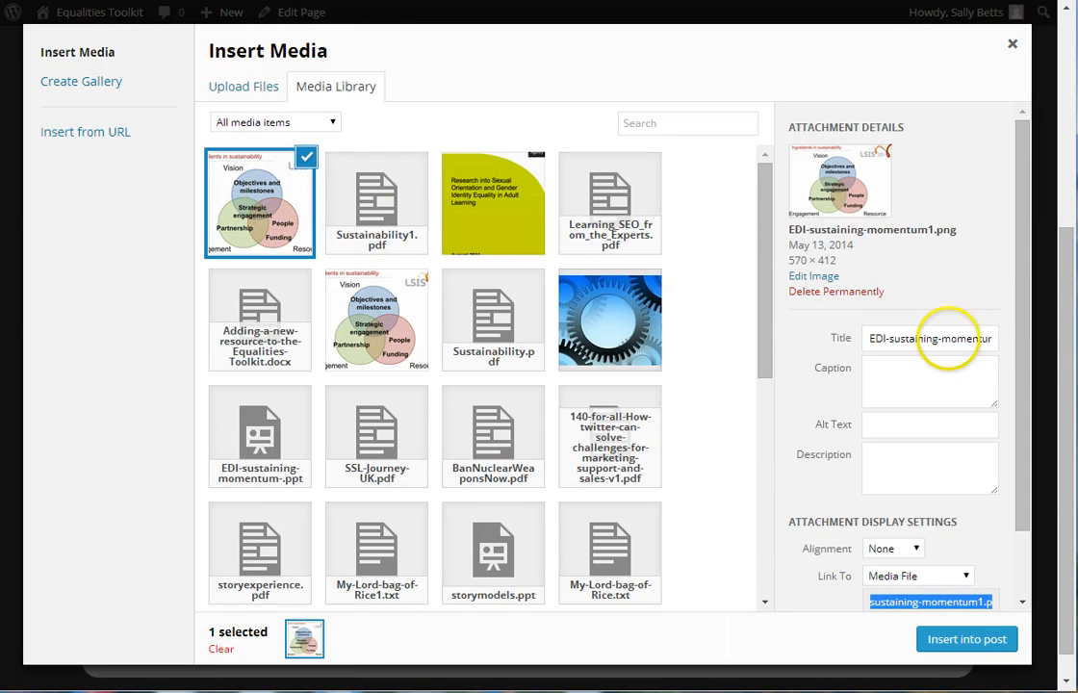
Step: Enter "A vEnndiagram showing Vision, Engagement and Resource" as the uploaded image's alt text
scroll(895, 352, "down", 1)
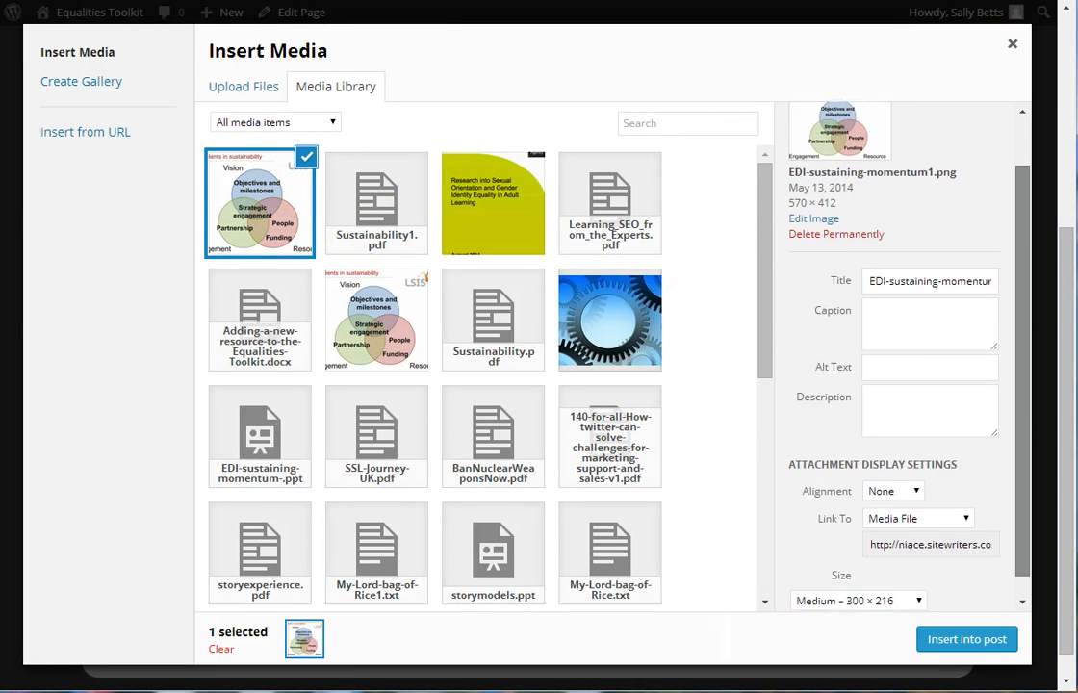
left_click(908, 367)
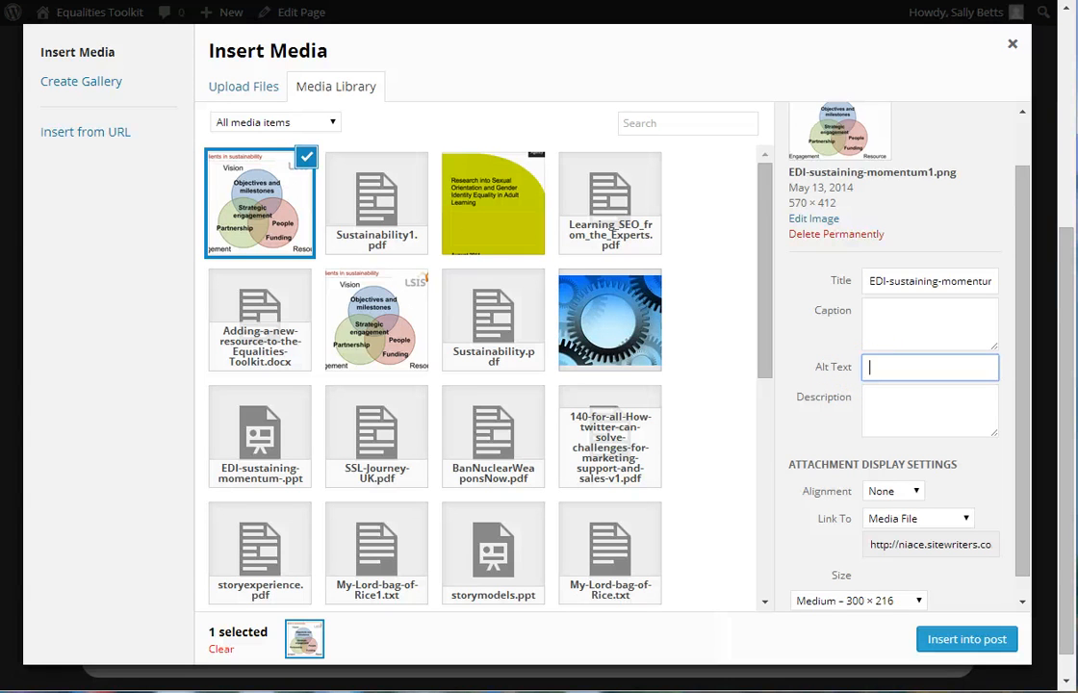
type("vEnndiagram sho")
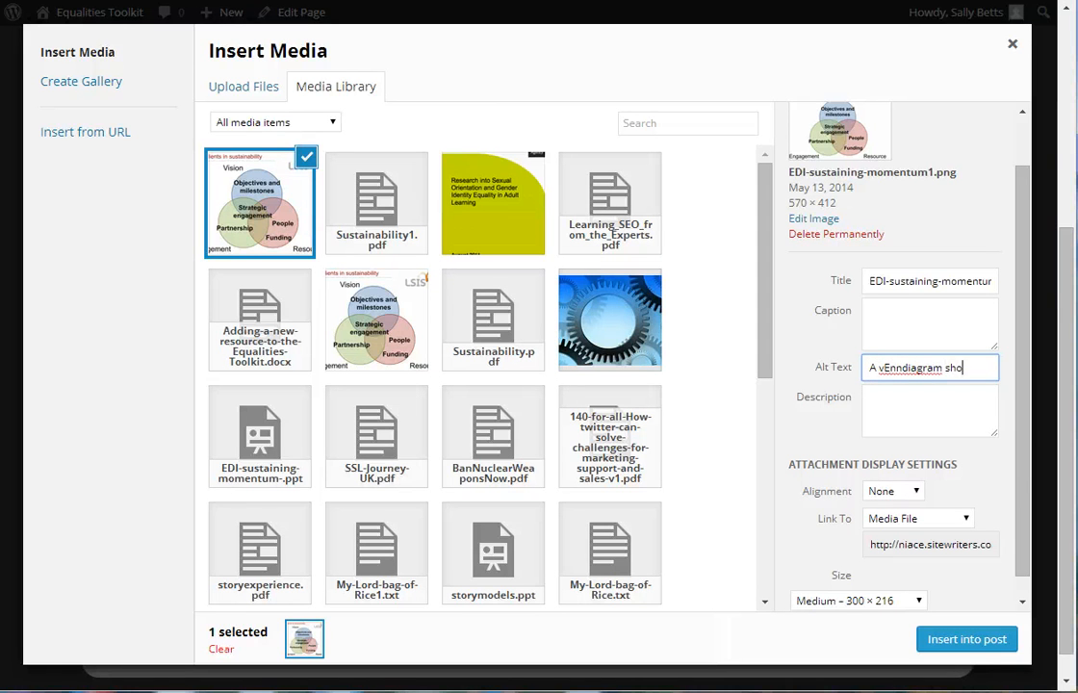
type("wing Vision,")
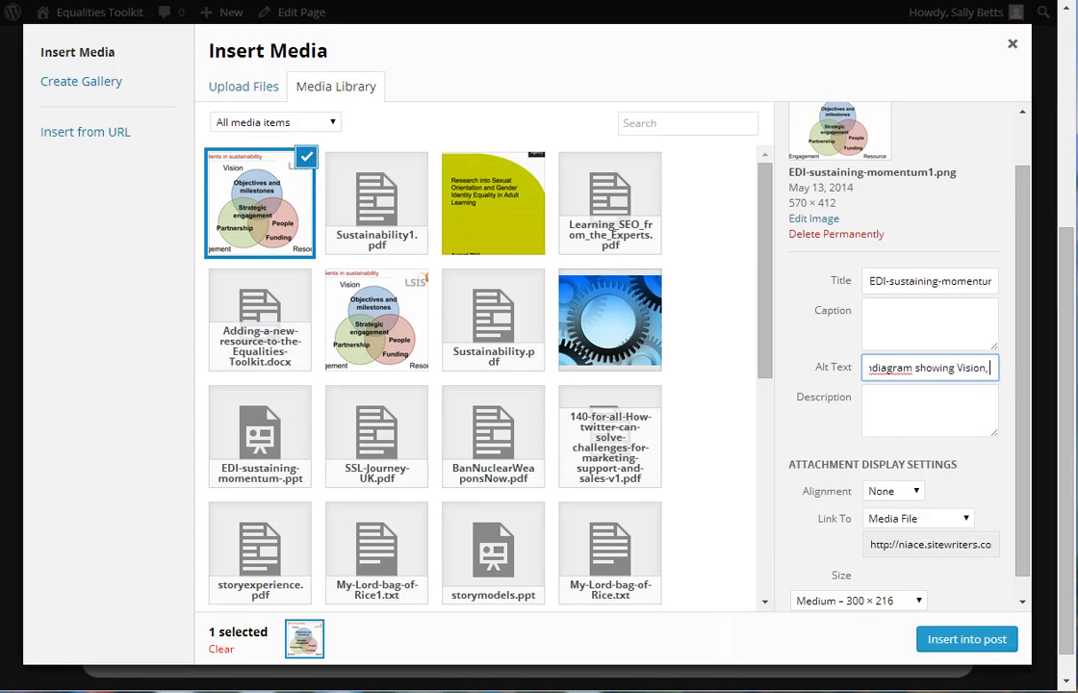
type(" Engagemen")
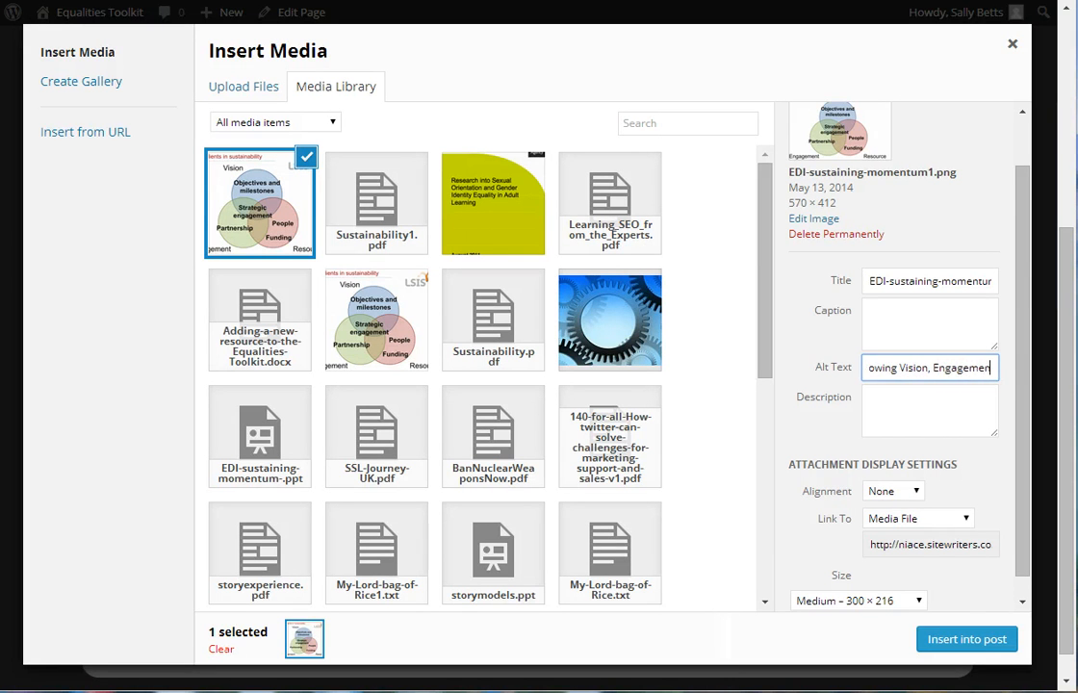
type("t and Resource")
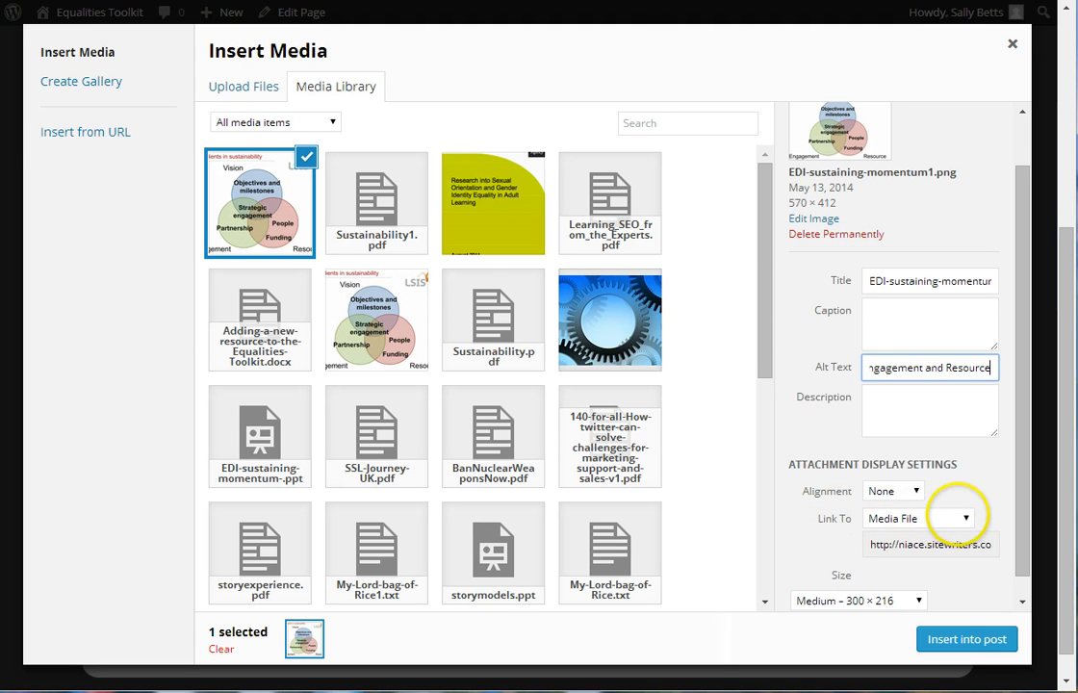
Step: Set the image's link target to None and insert the image into the resource description
left_click(966, 518)
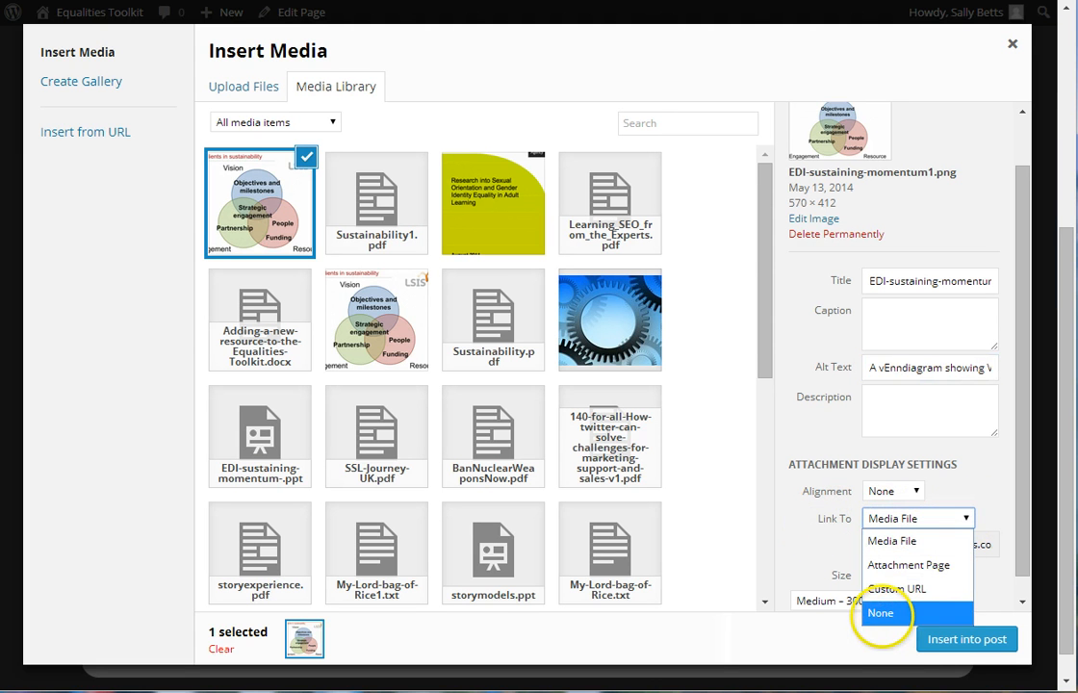
left_click(881, 614)
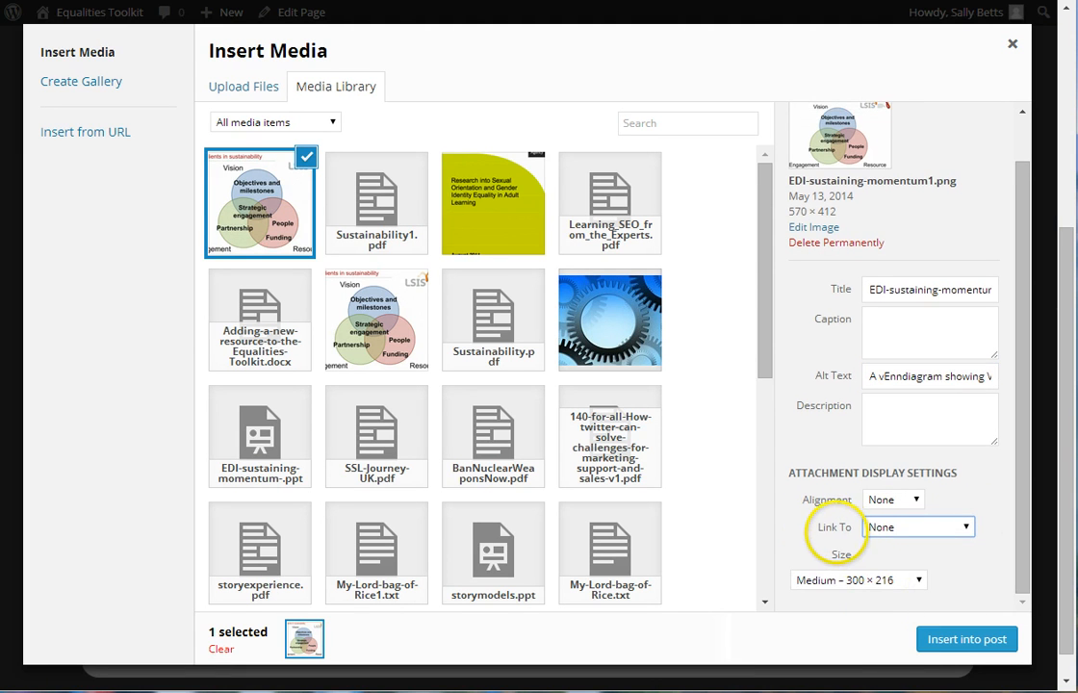
left_click(966, 526)
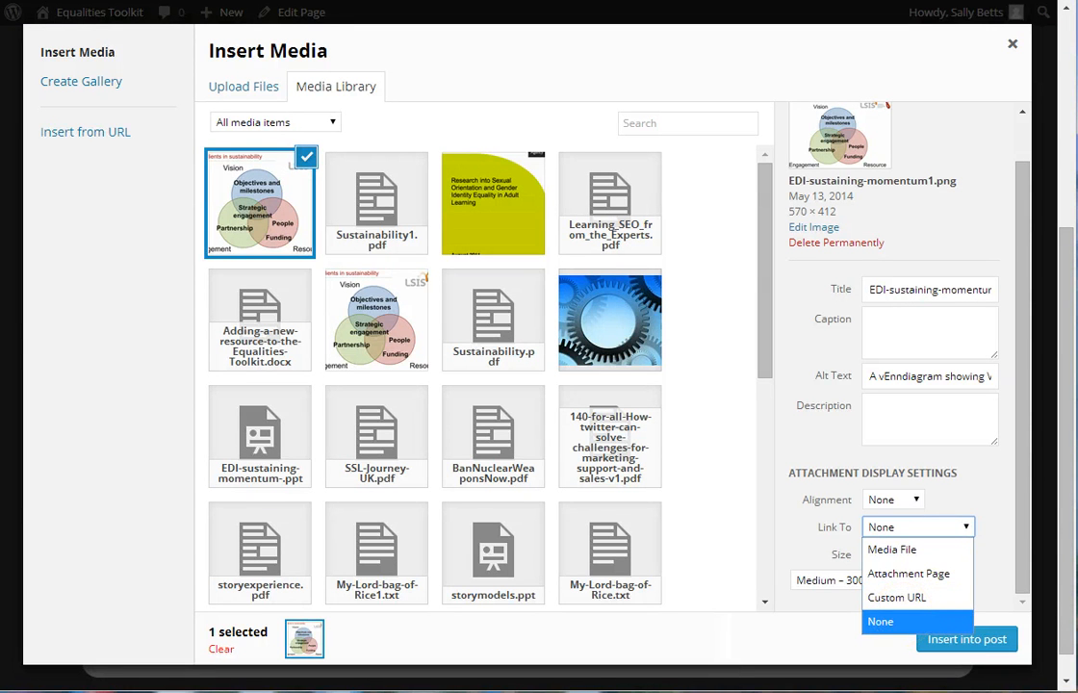
left_click(1001, 561)
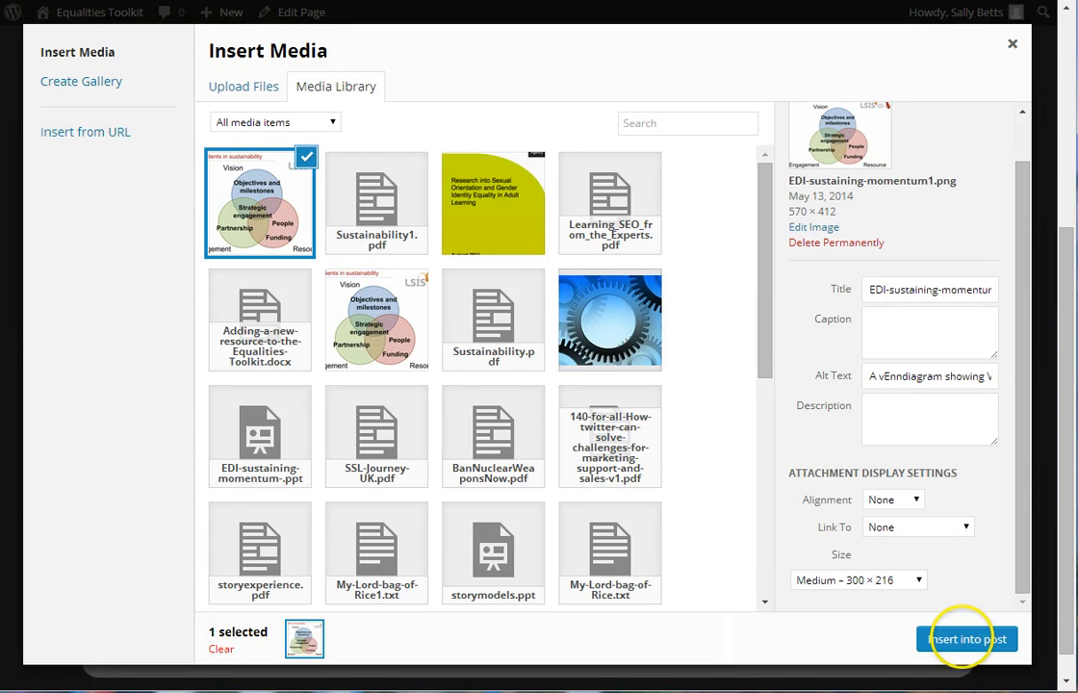
left_click(965, 639)
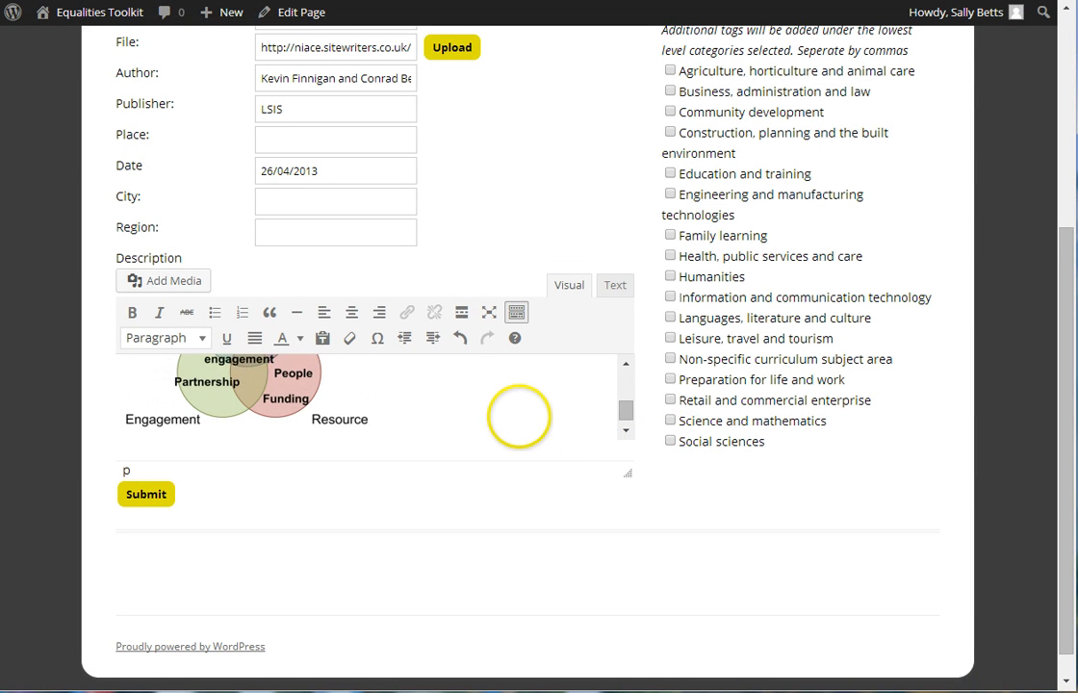
Step: Add "This document provides advice on how to sustain your EDI project in the long term." below the image in the description
type("This document provides advice on how to sustain your EDI project in the long term.")
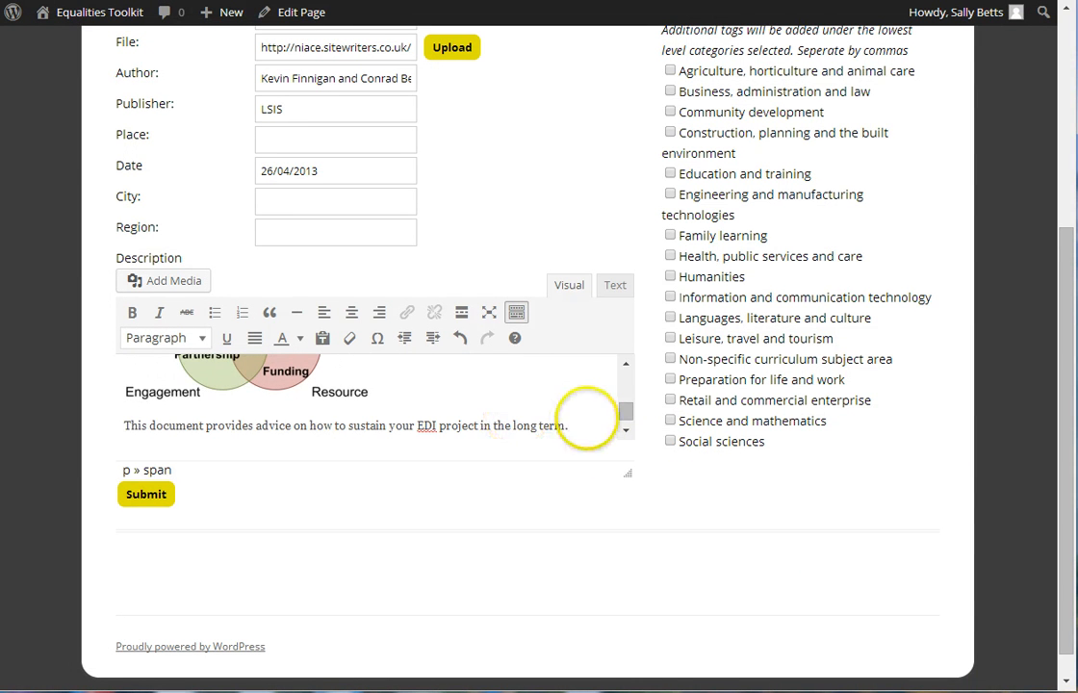
Step: Enter "sustainability, project" as the resource's additional tags
scroll(549, 531, "up", 5)
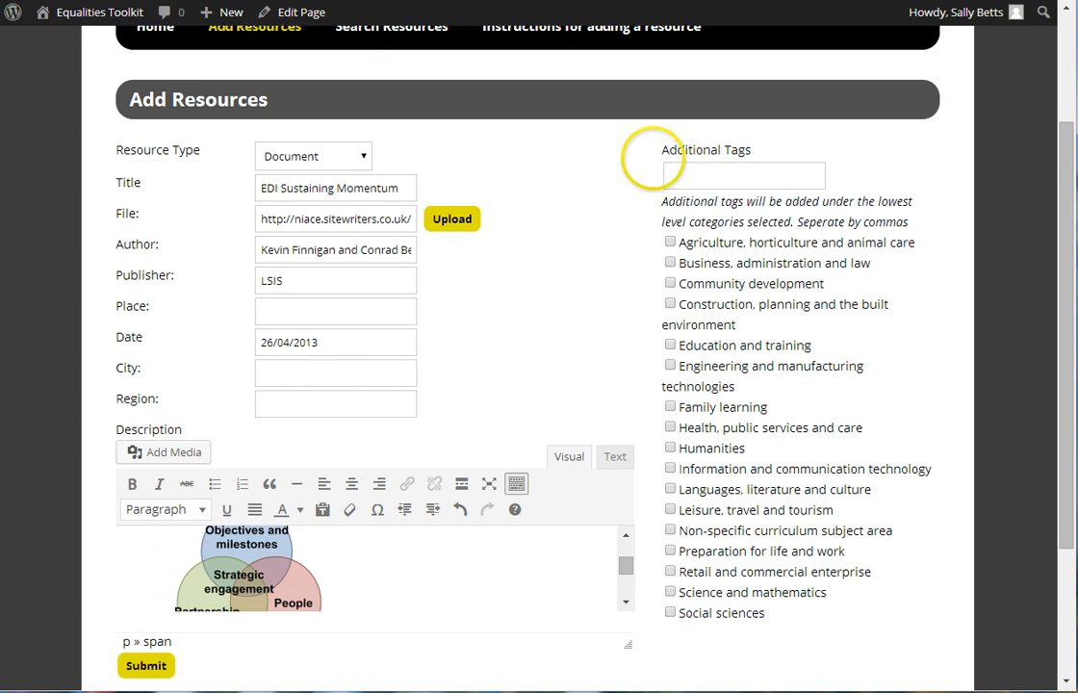
left_click(676, 172)
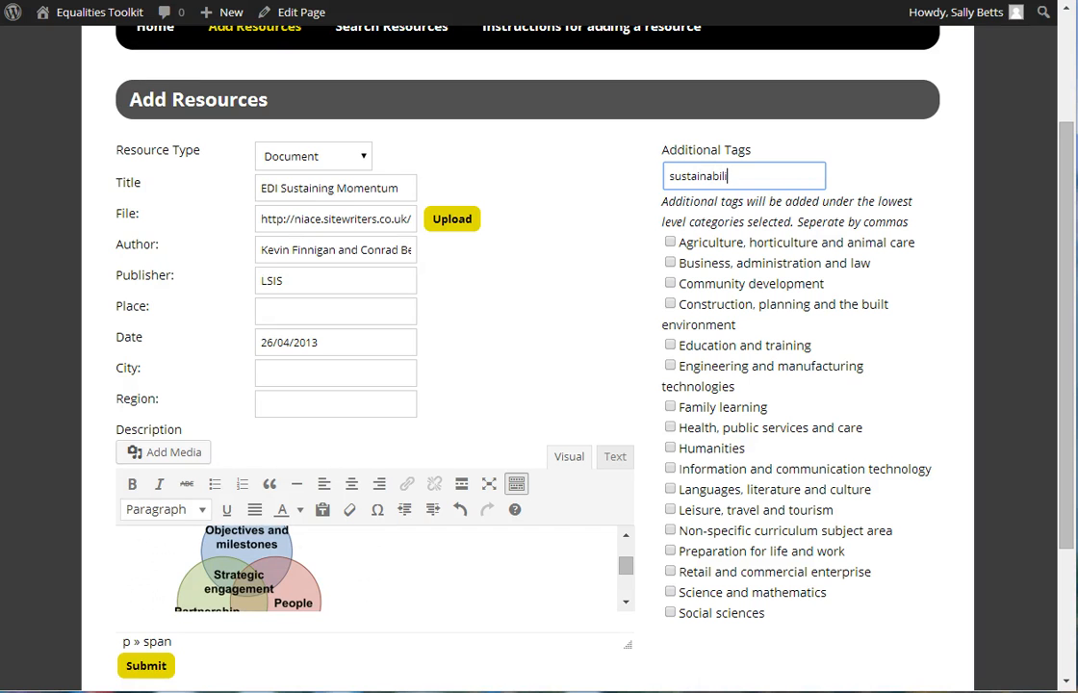
type("ty, project")
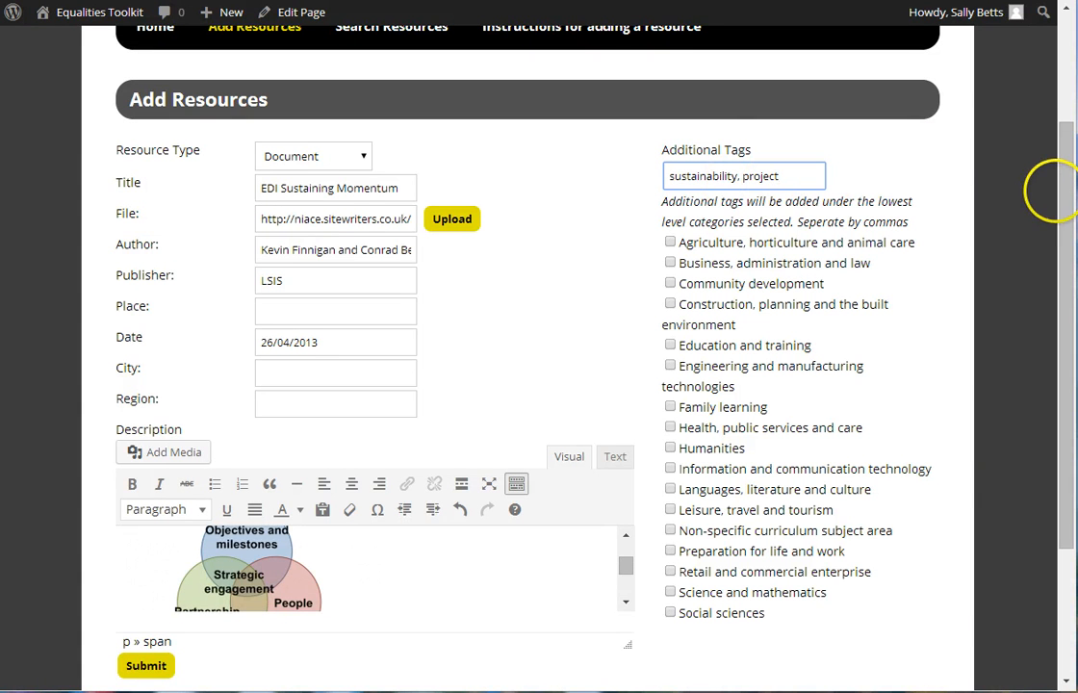
Step: Assign the resource to the Education and training category and set its type to CPD
left_click_drag(1066, 241, 1067, 268)
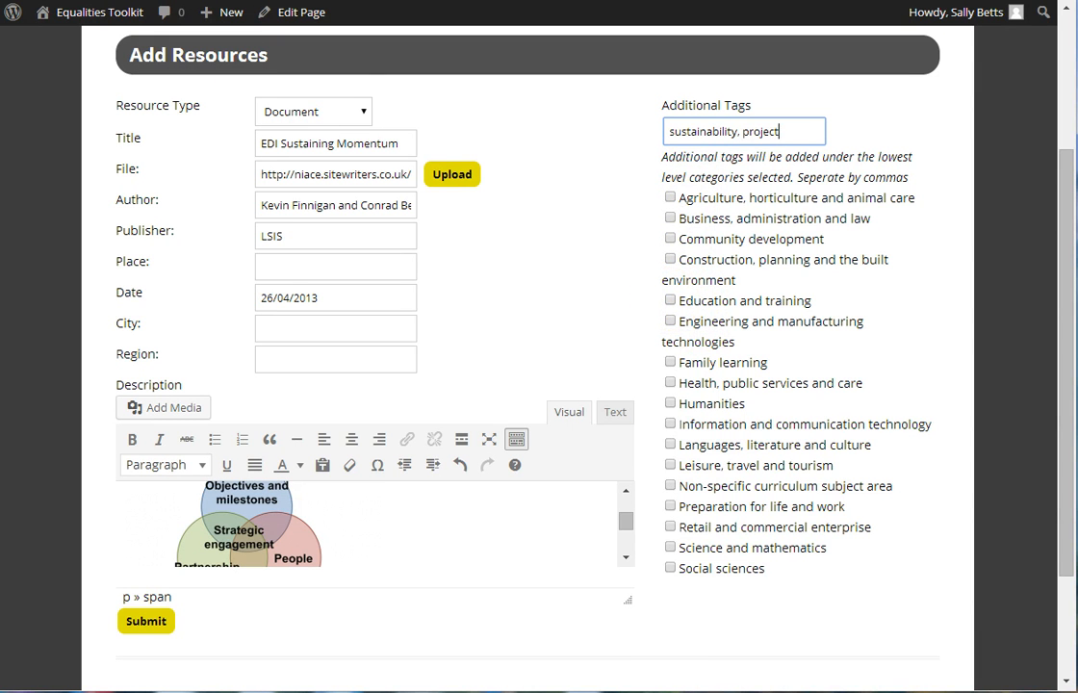
left_click(670, 301)
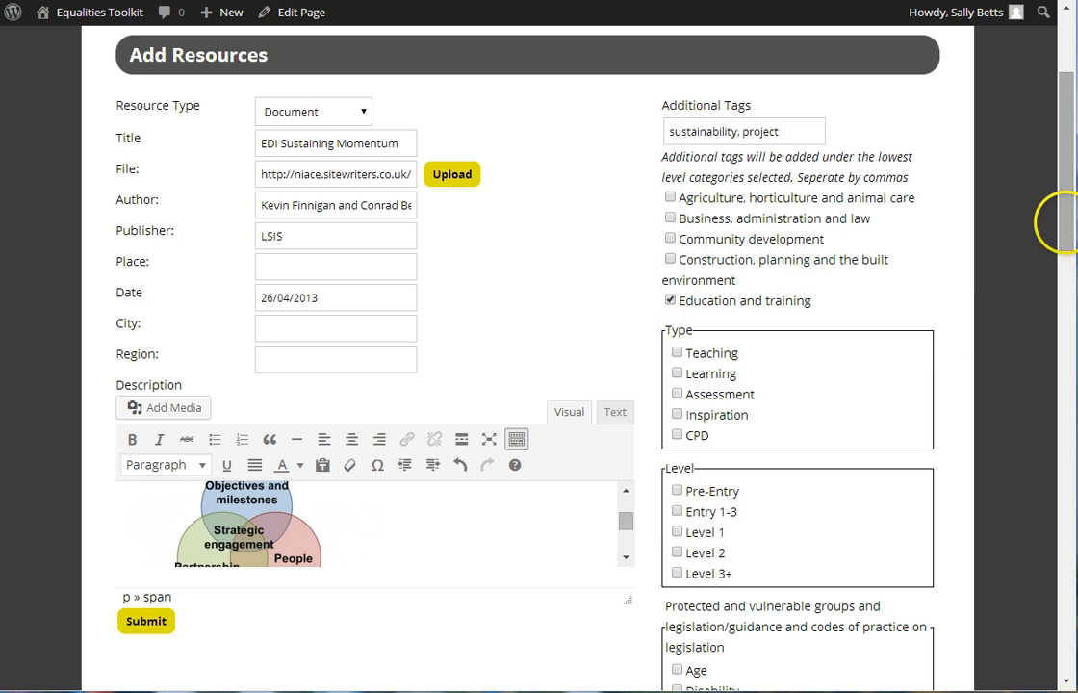
left_click_drag(1066, 163, 1067, 217)
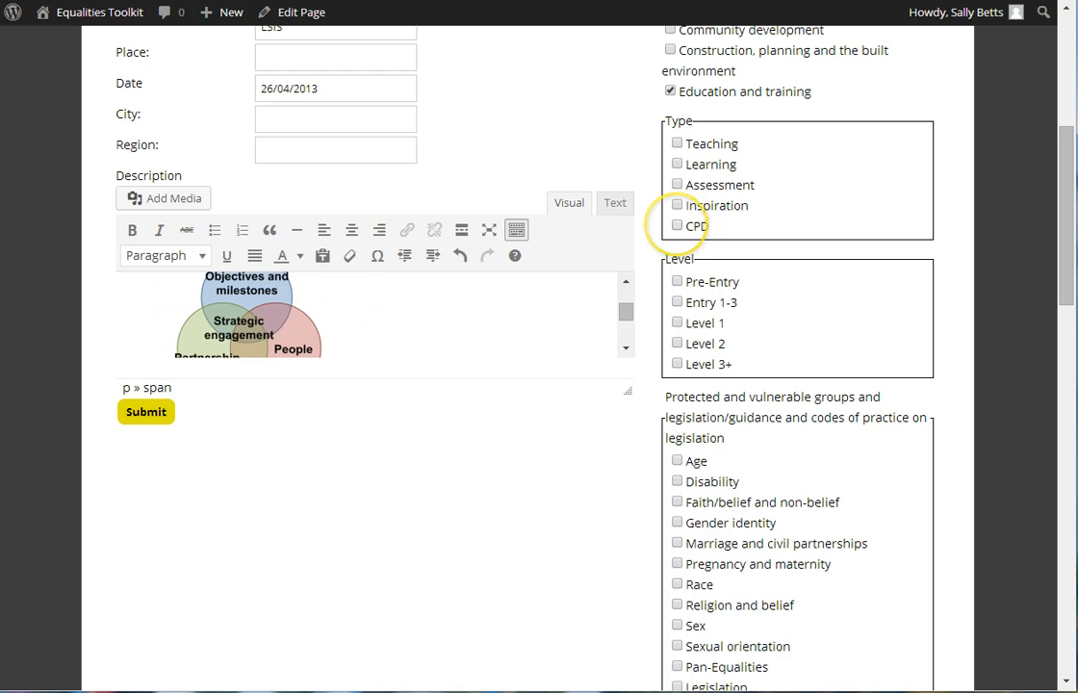
left_click(678, 225)
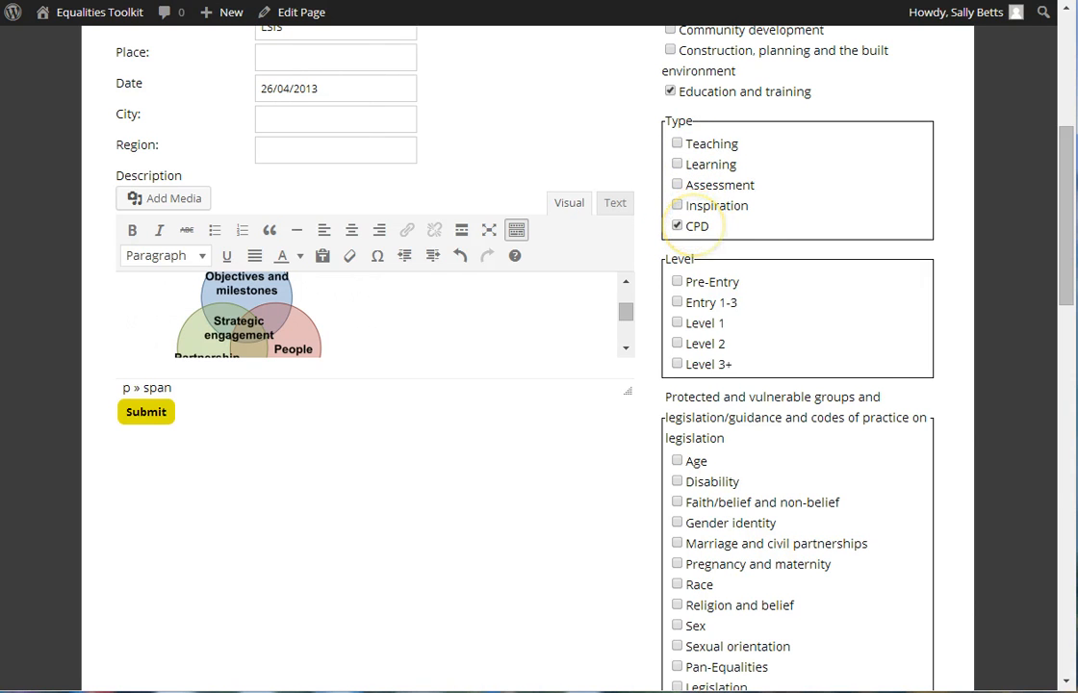
Step: Submit the completed EDI Sustaining Momentum resource, leaving the remaining level, protected group and accessibility categories unselected
scroll(1061, 294, "down", 1)
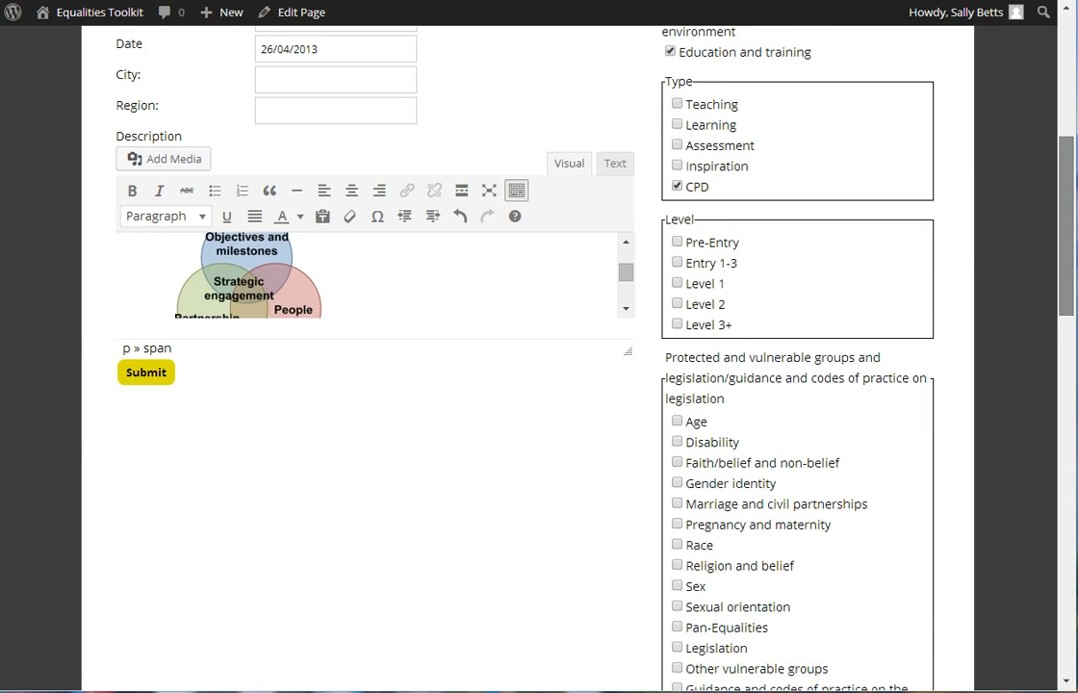
scroll(1060, 294, "down", 2)
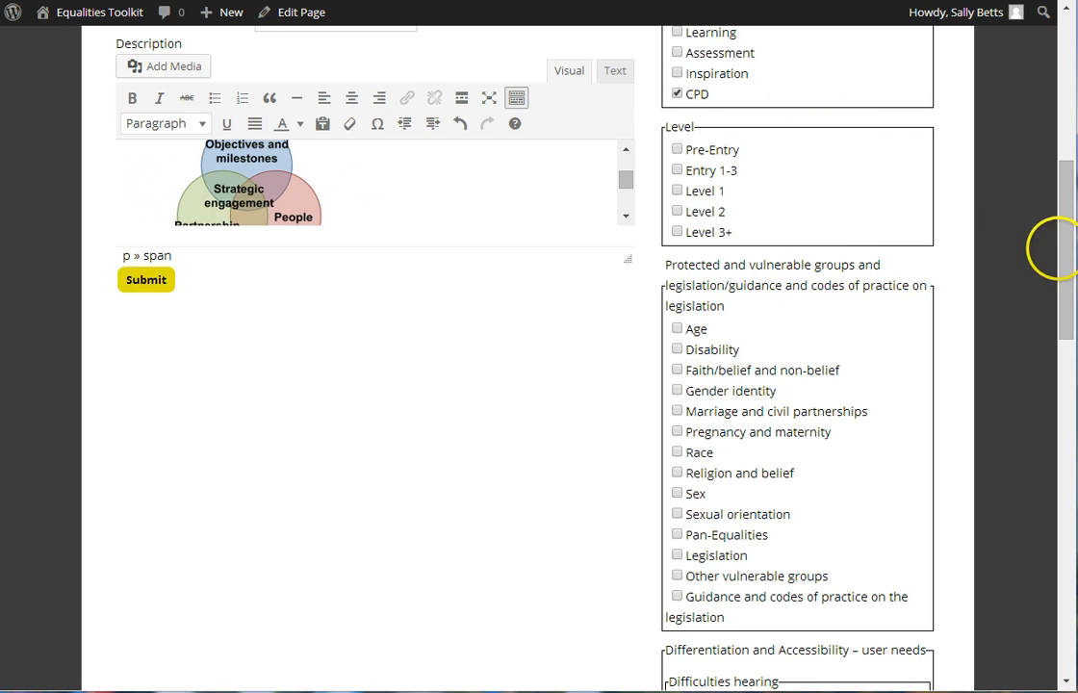
scroll(1059, 248, "down", 1)
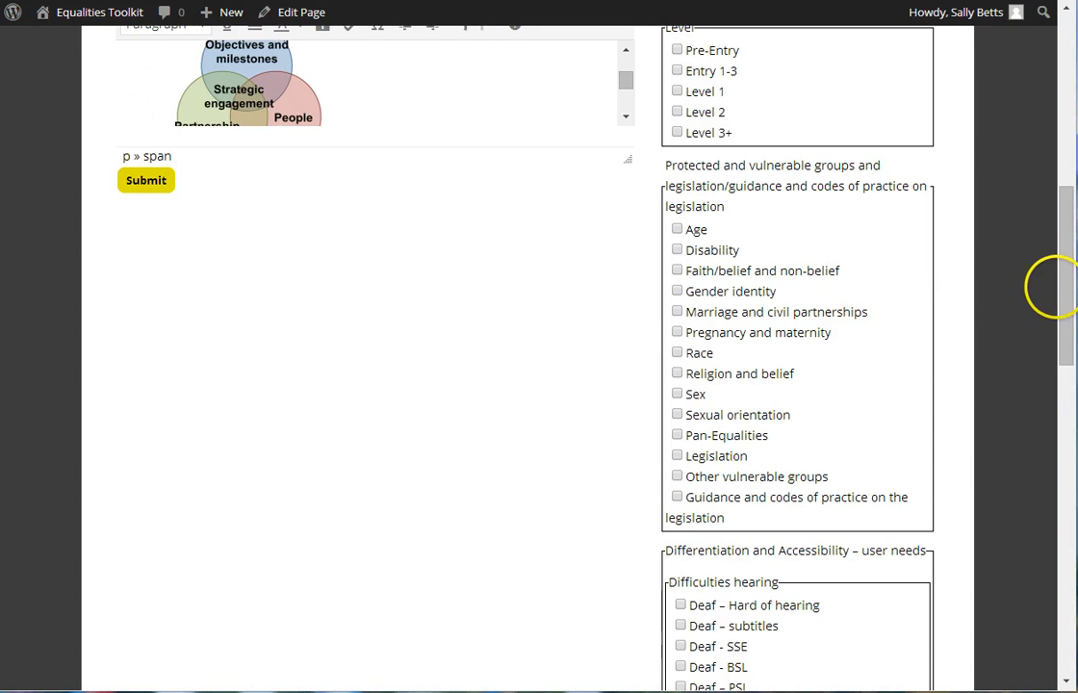
scroll(1054, 286, "down", 3)
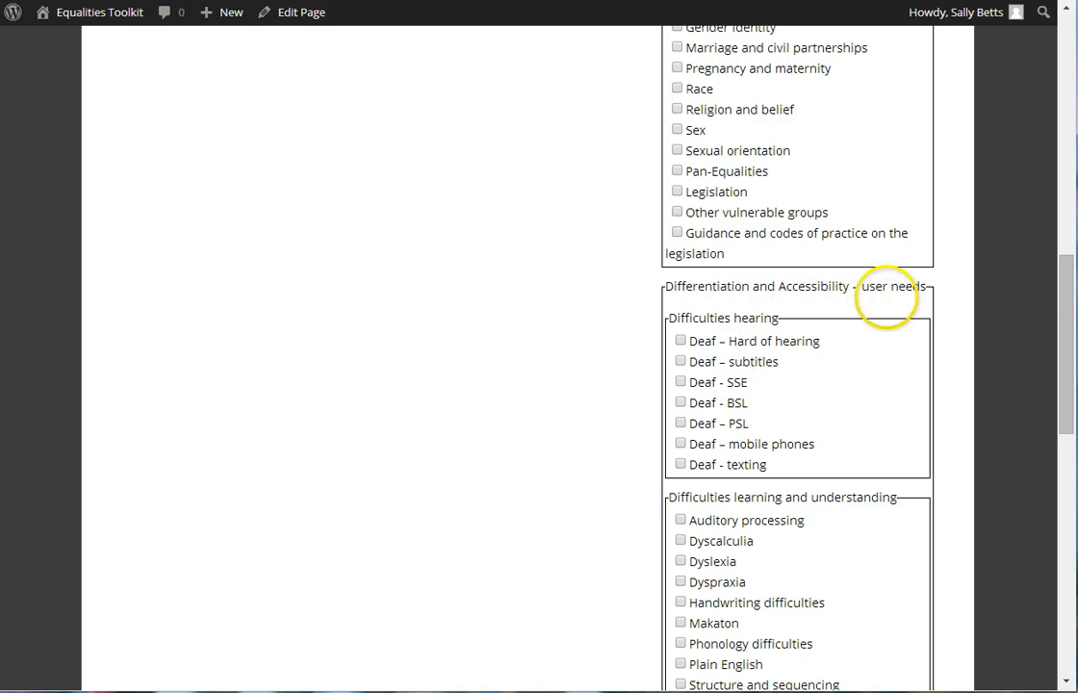
scroll(1054, 313, "down", 2)
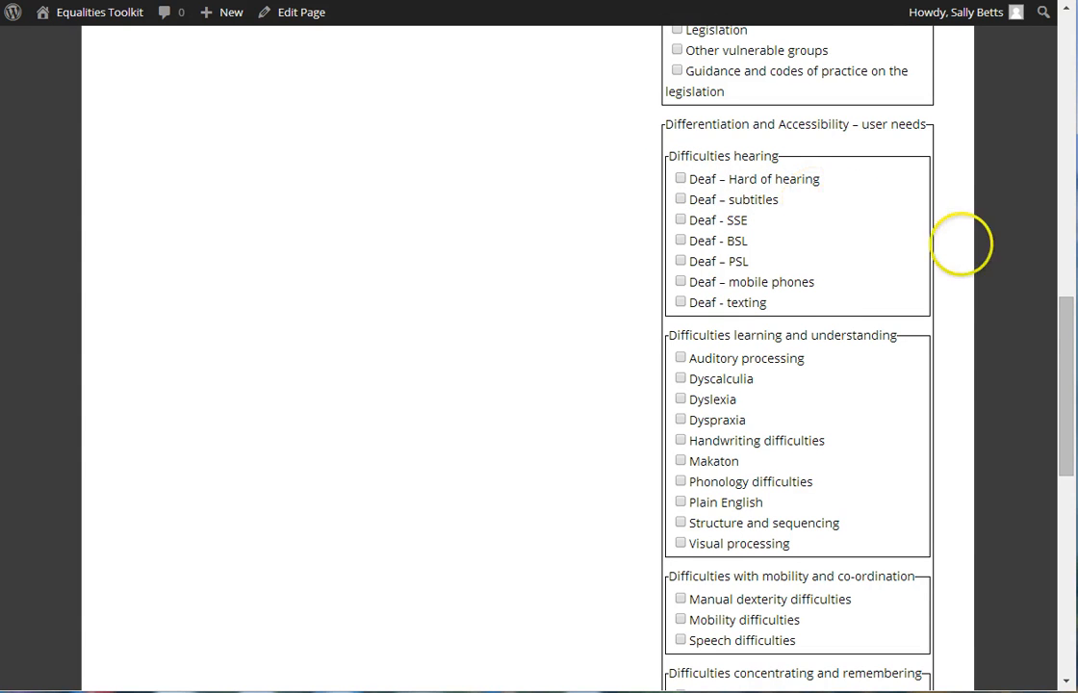
left_click_drag(1069, 336, 1068, 114)
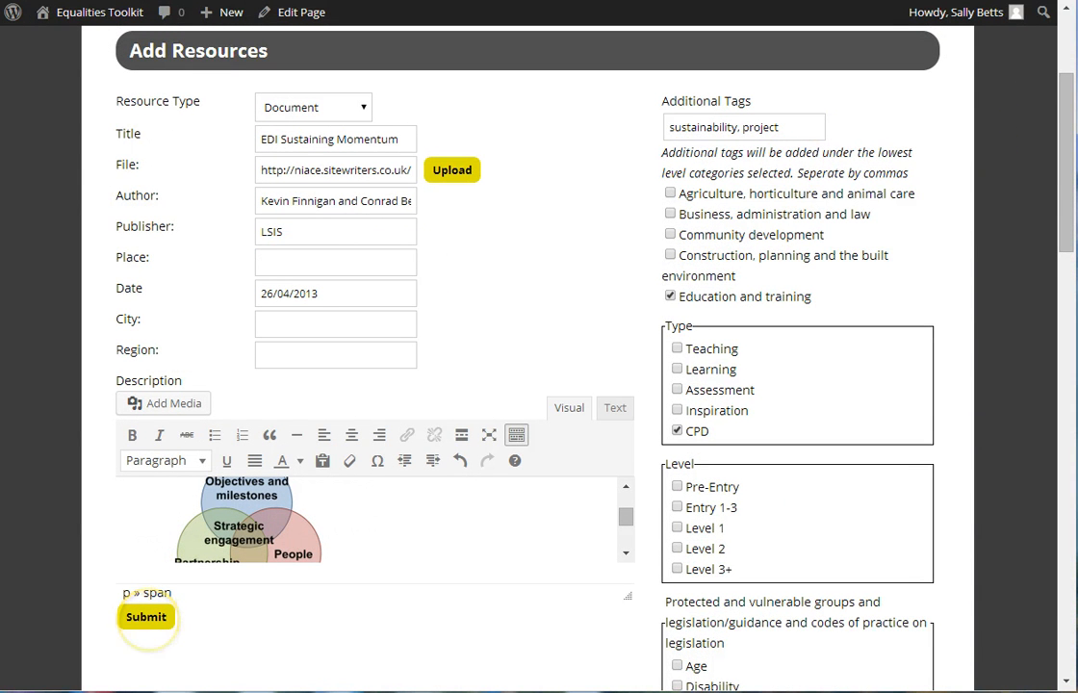
left_click(145, 617)
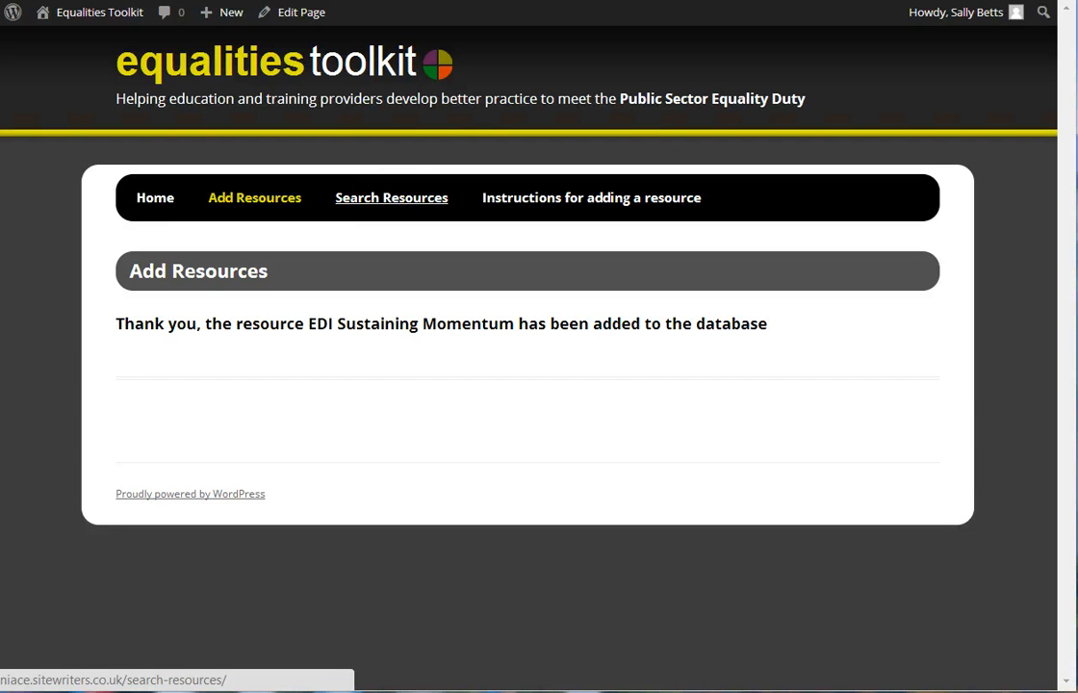
Step: Search the site's resources for the term "sustain"
left_click(391, 197)
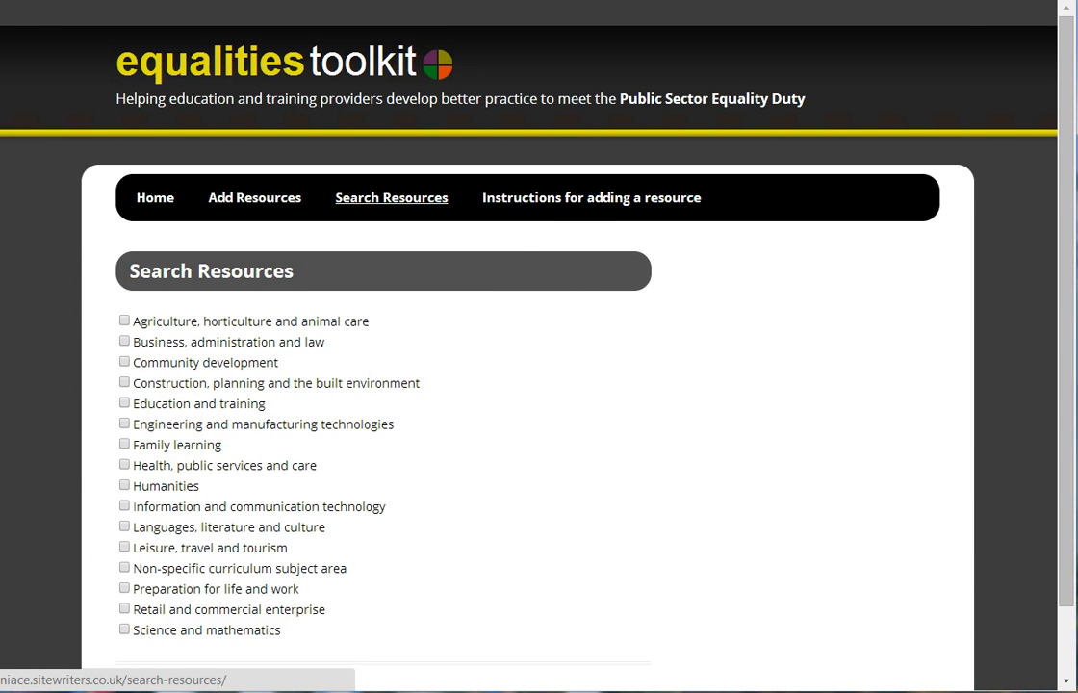
left_click(778, 507)
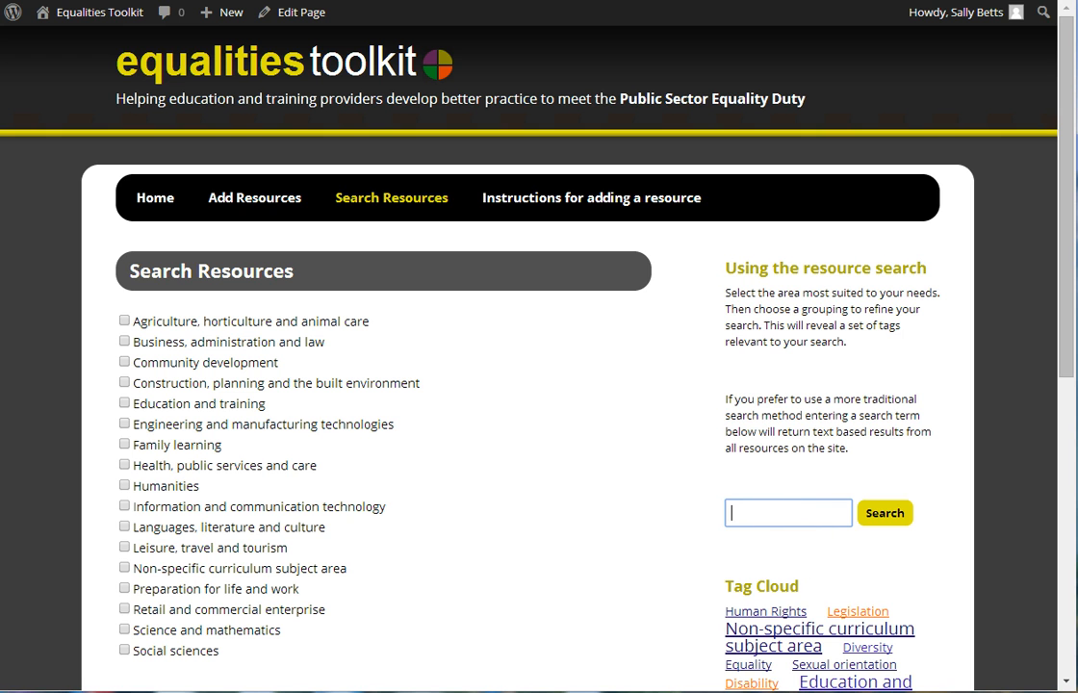
type("susta")
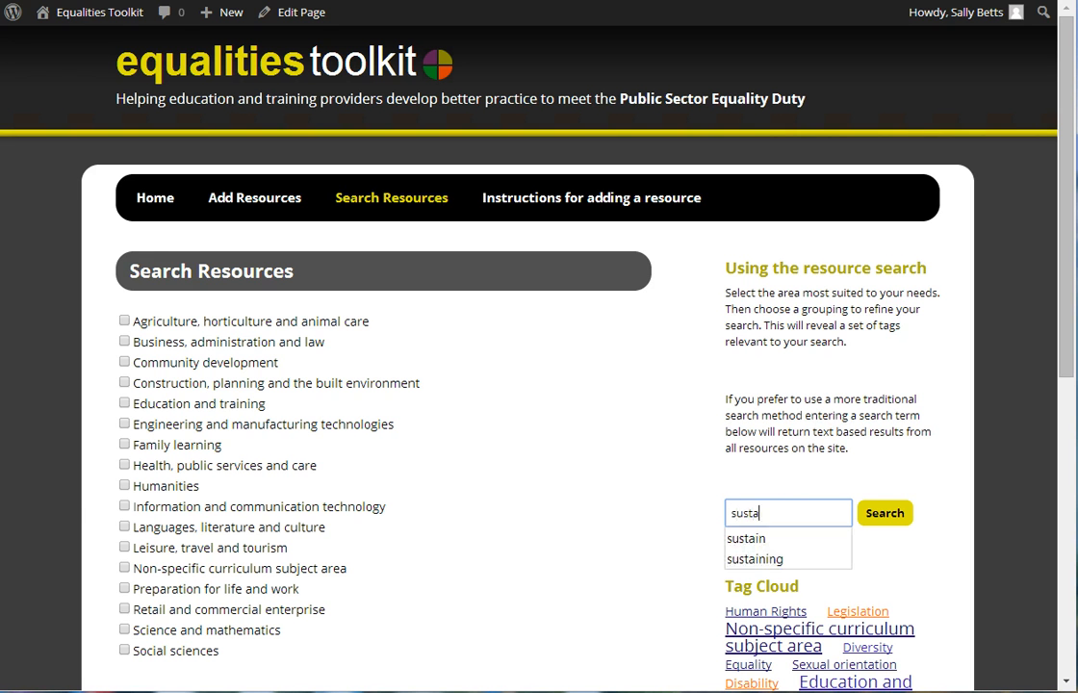
type("ina")
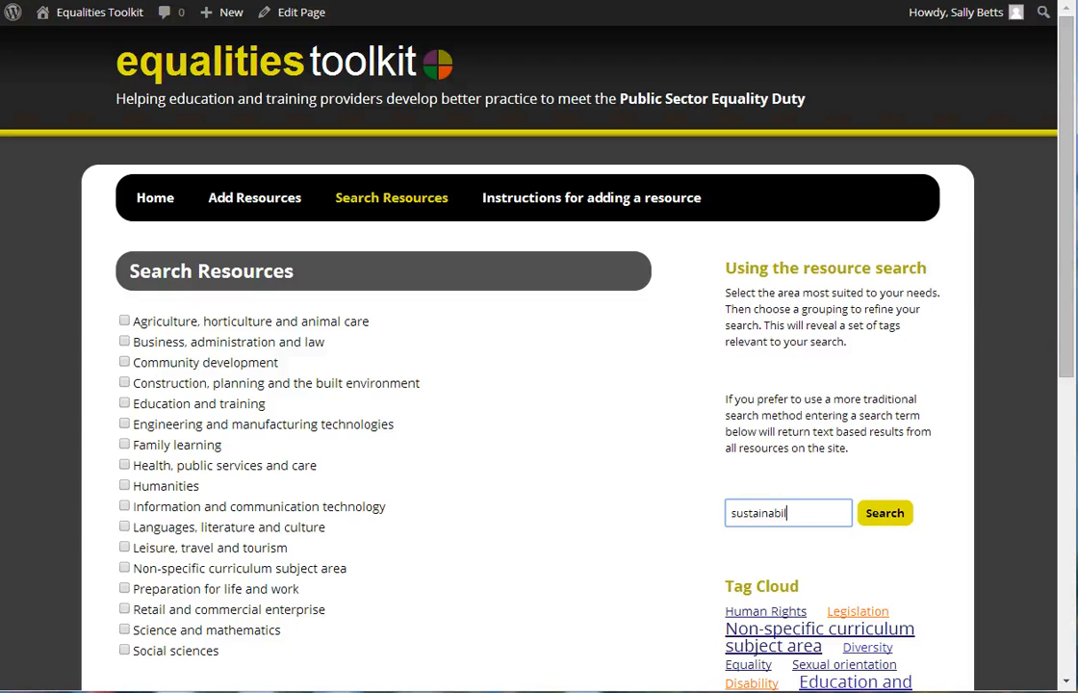
key("BackSpace")
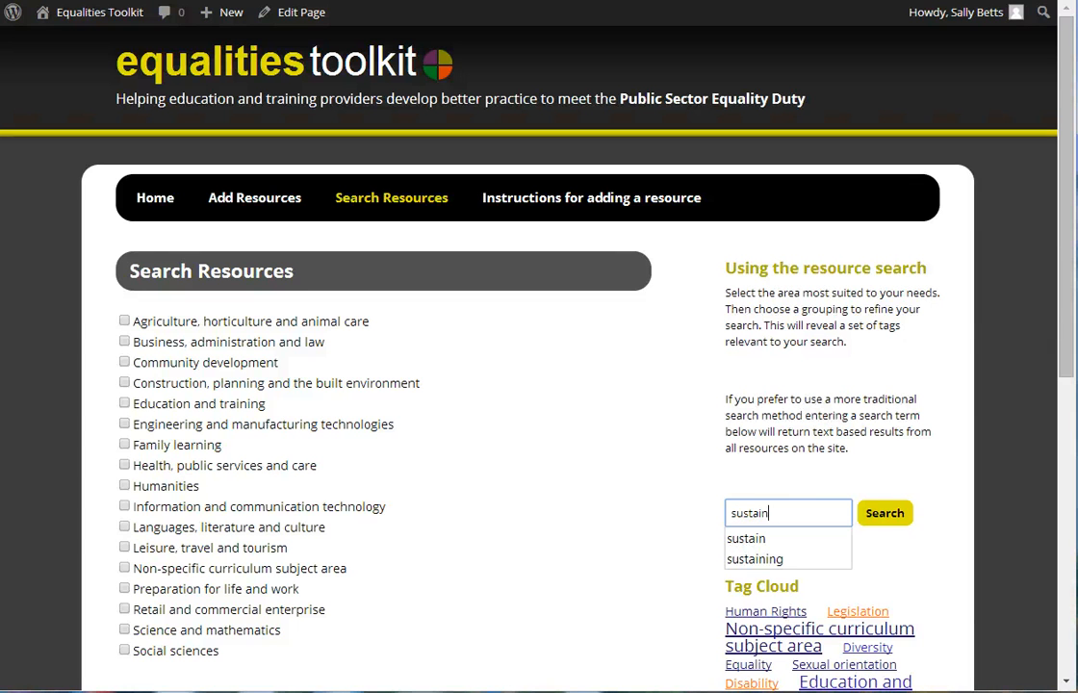
key("Return")
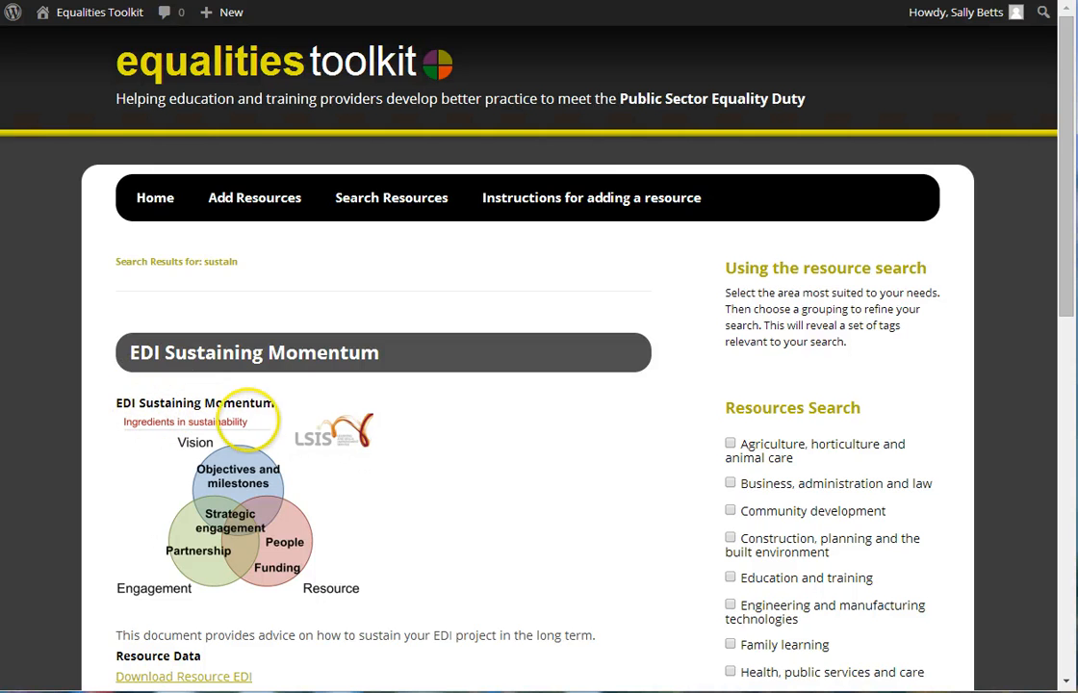
Step: Open the EDI Sustaining Momentum resource from the search results and follow its PDF download link
scroll(502, 441, "down", 2)
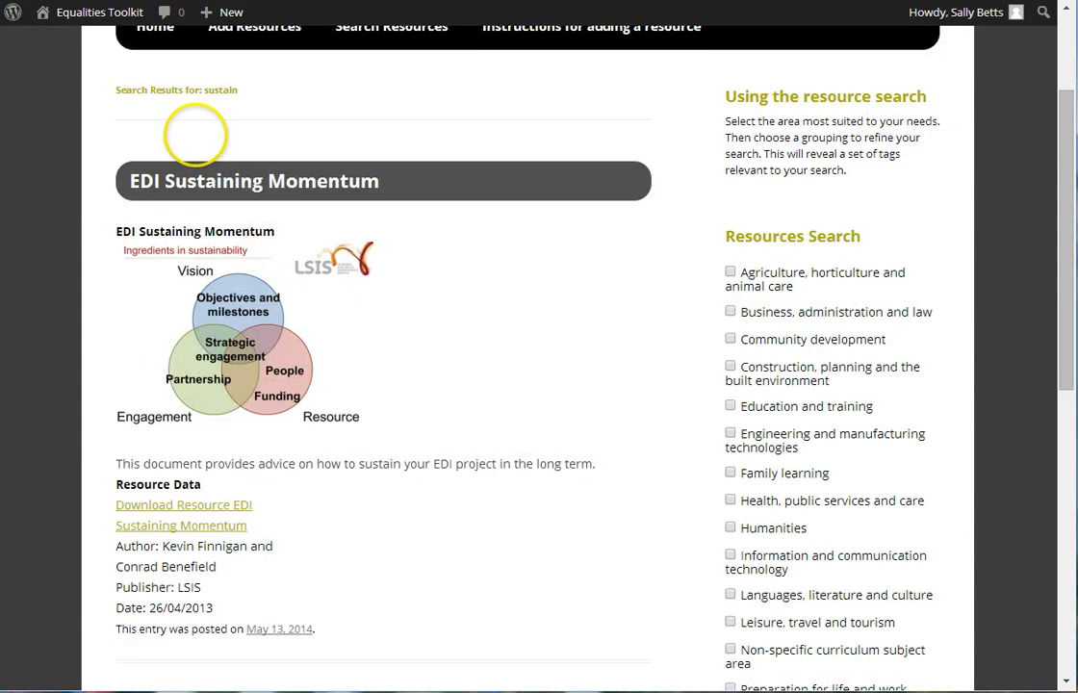
left_click(219, 184)
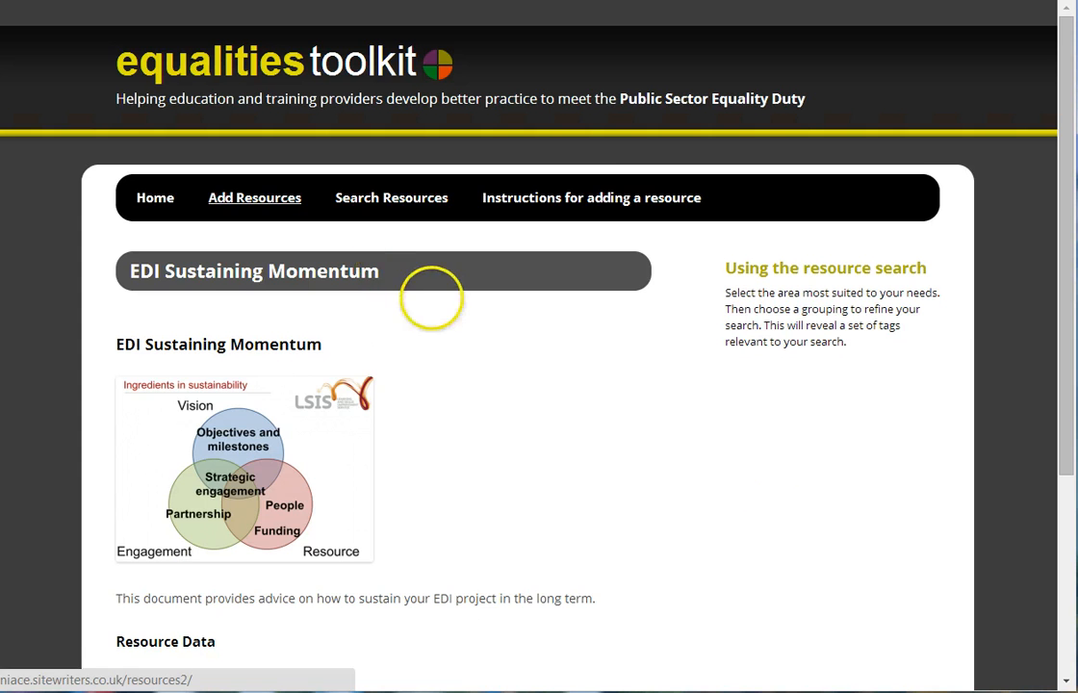
scroll(536, 380, "down", 2)
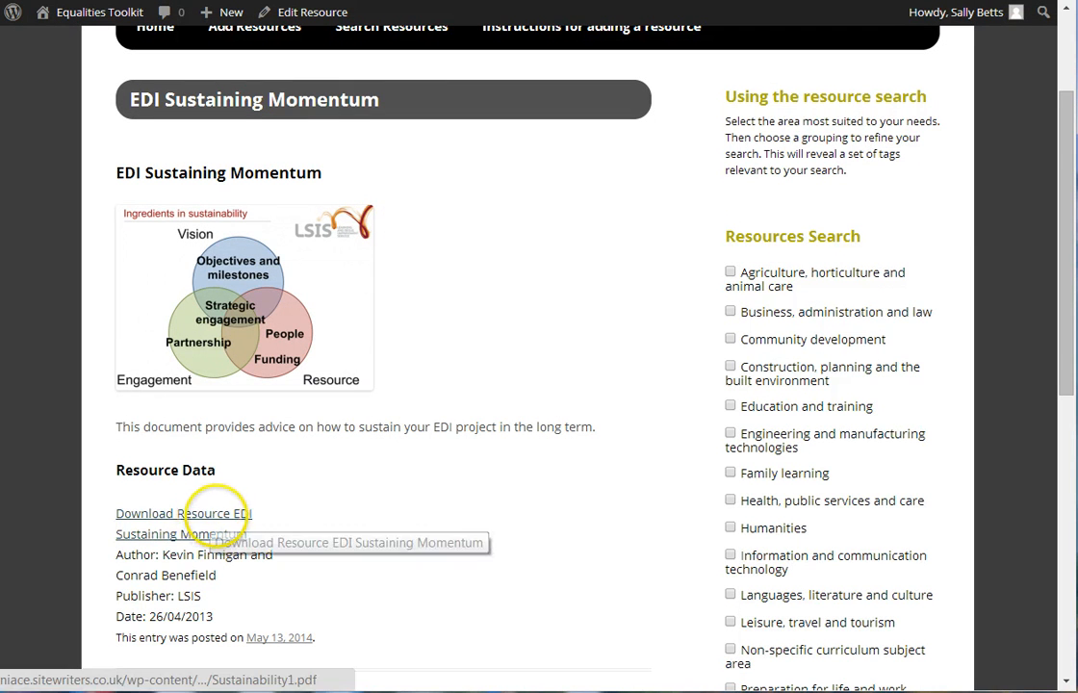
left_click(208, 513)
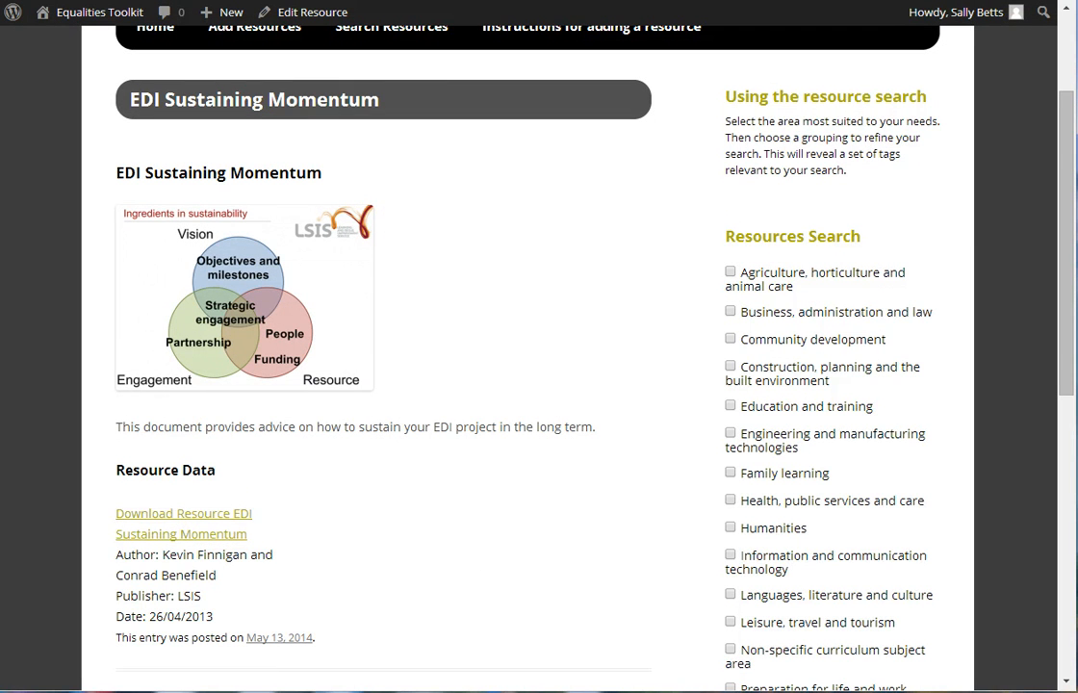